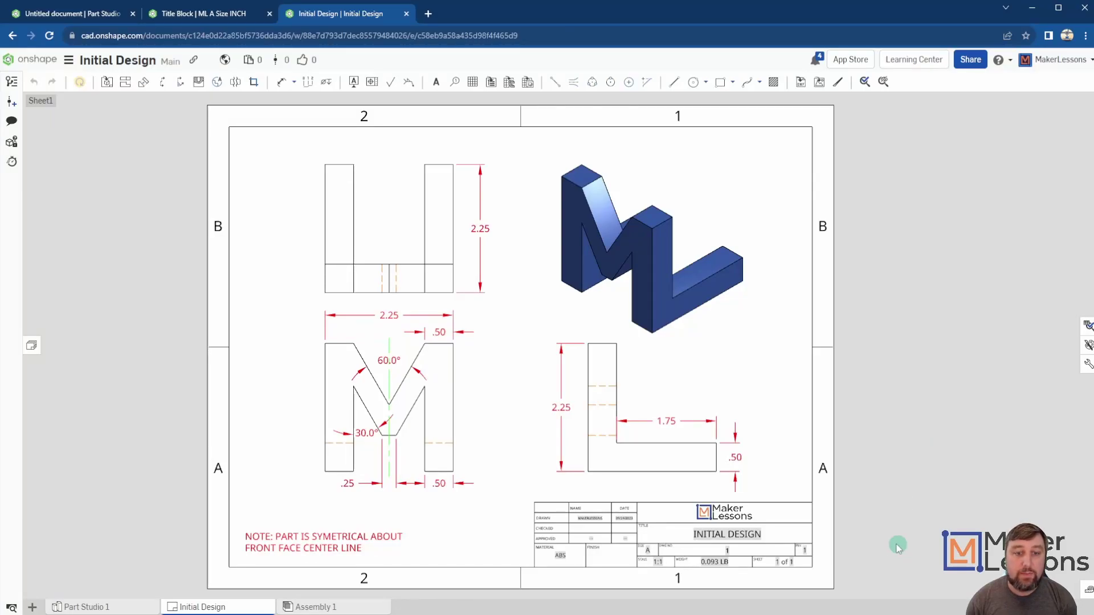
- Select the angled edge of the M view, then clear the selection
scroll(728, 534, up, 3)
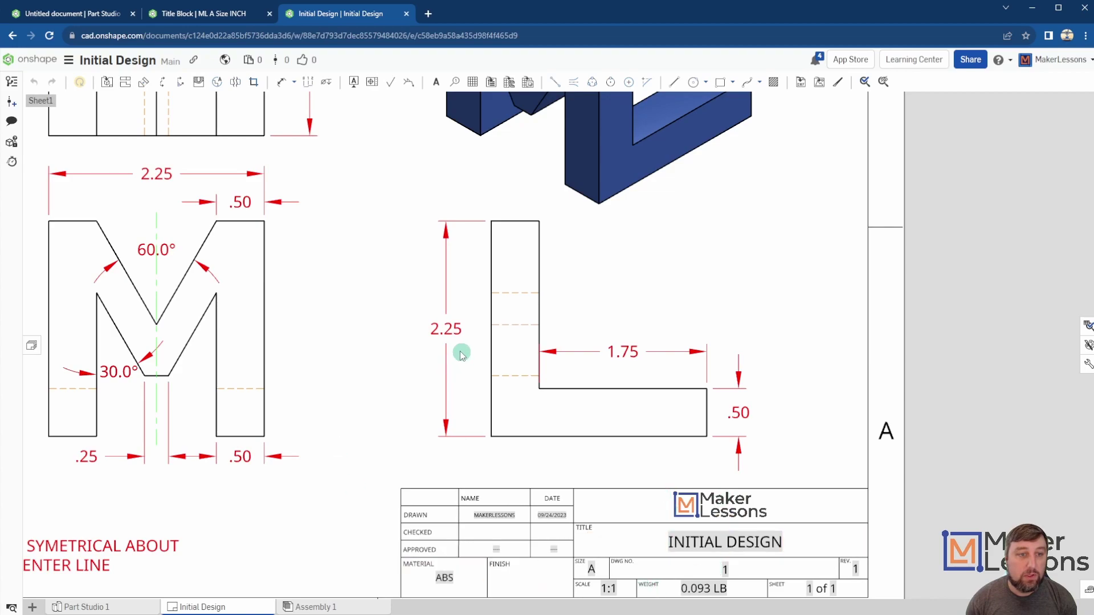
click(149, 313)
key(Escape)
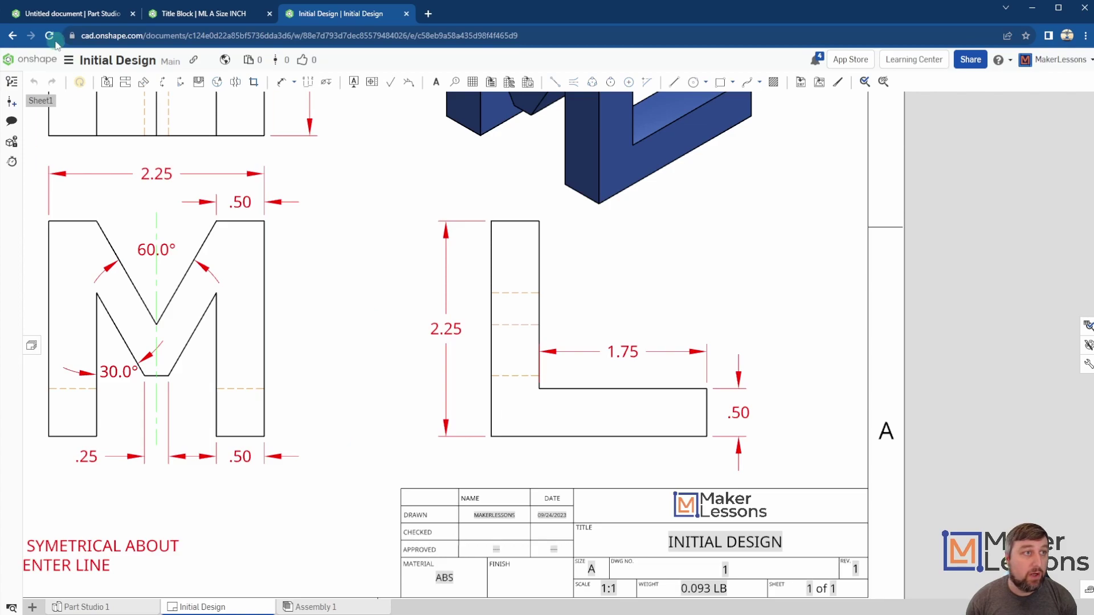
- Create Drawing 1 in the Untitled document from the ANSI_A_INCH.dwt template, inserting no views
click(57, 14)
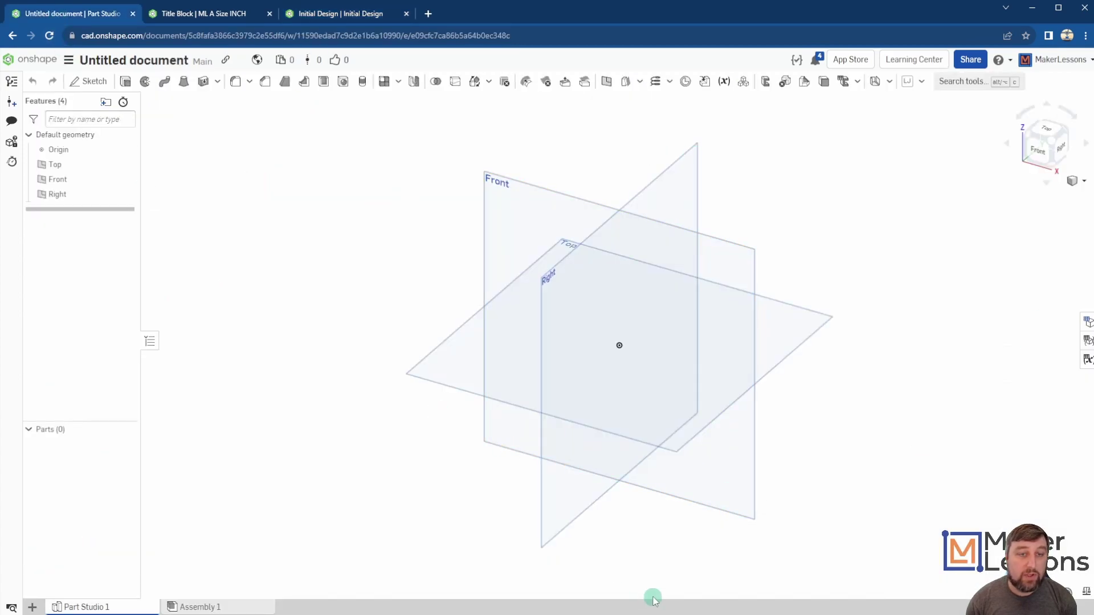
click(32, 606)
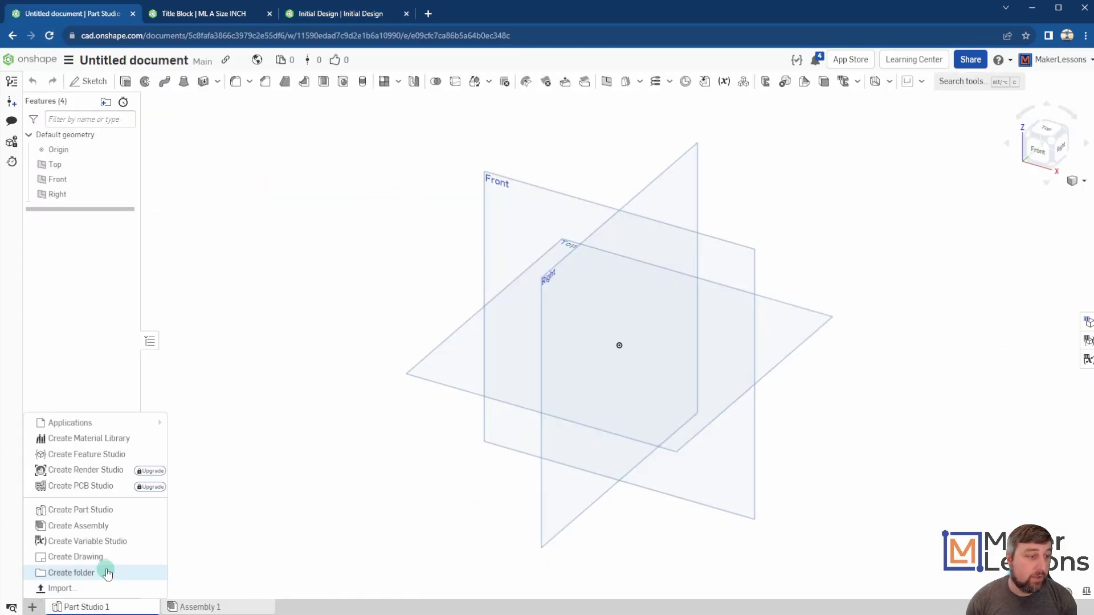
click(103, 557)
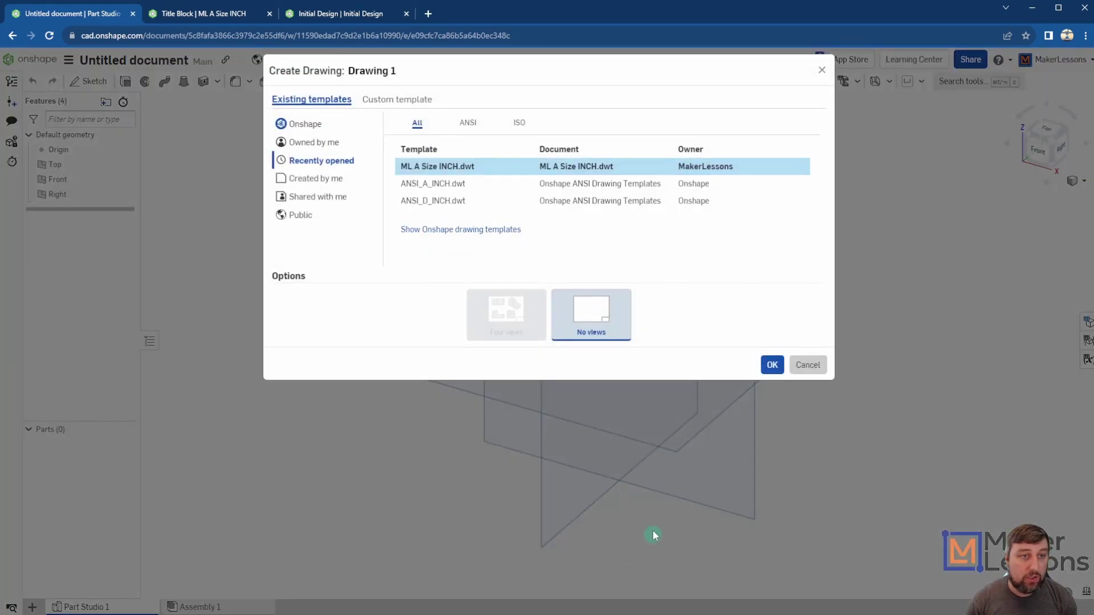
click(316, 128)
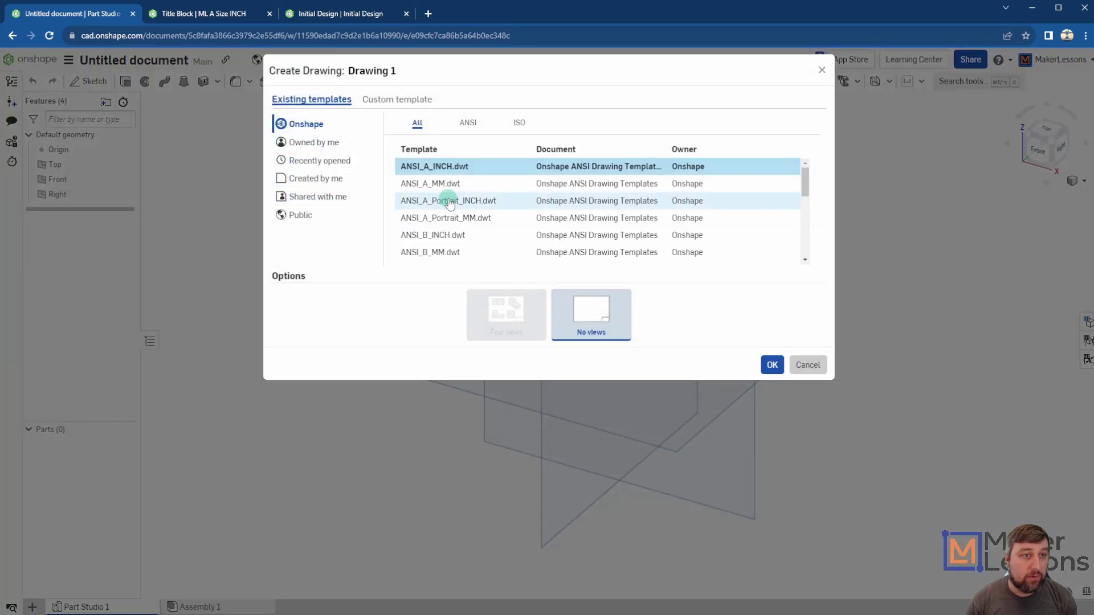
click(428, 171)
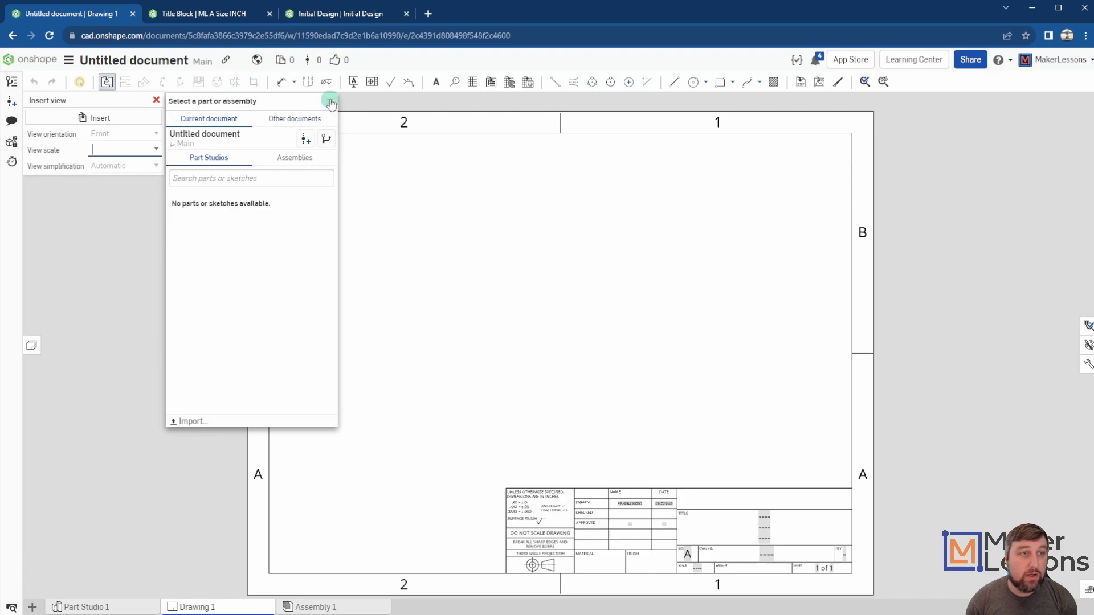
click(331, 103)
click(157, 101)
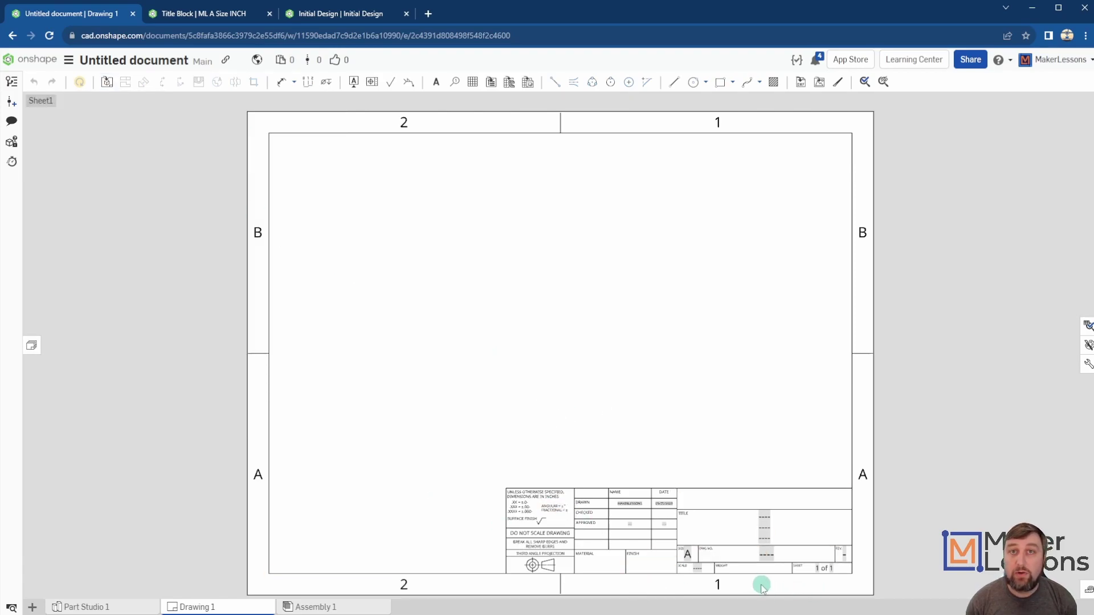
- Delete the tolerance notes and third-angle projection symbol from the title block's left side
scroll(734, 570, up, 2)
drag(347, 410, 360, 383)
key(Delete)
key(Delete)
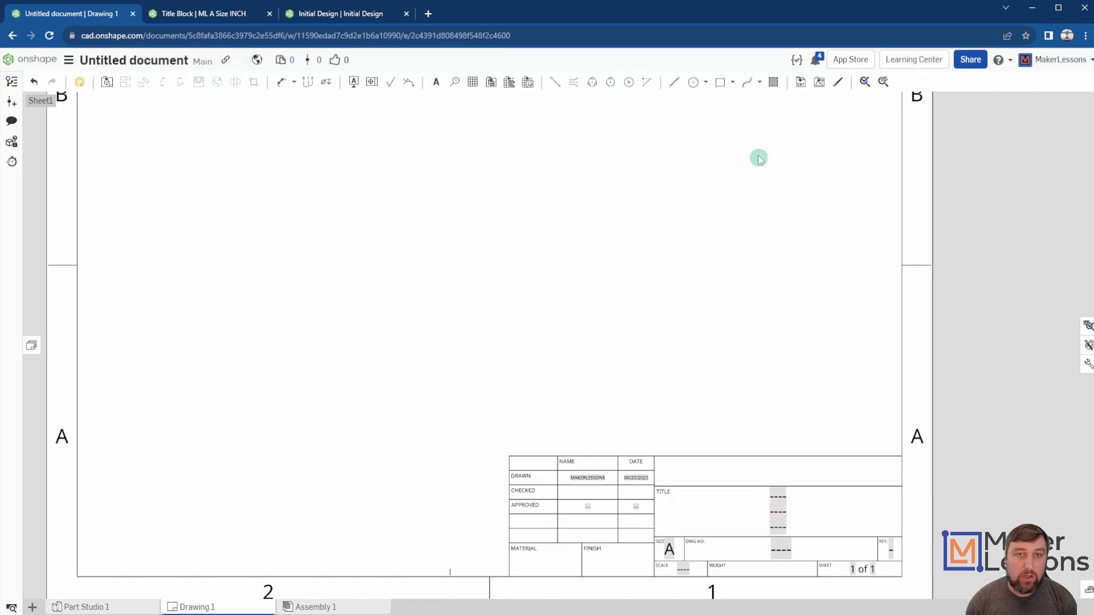
- Upload ML Logo update.png from the MakerLessons folder as a sheet image
click(821, 86)
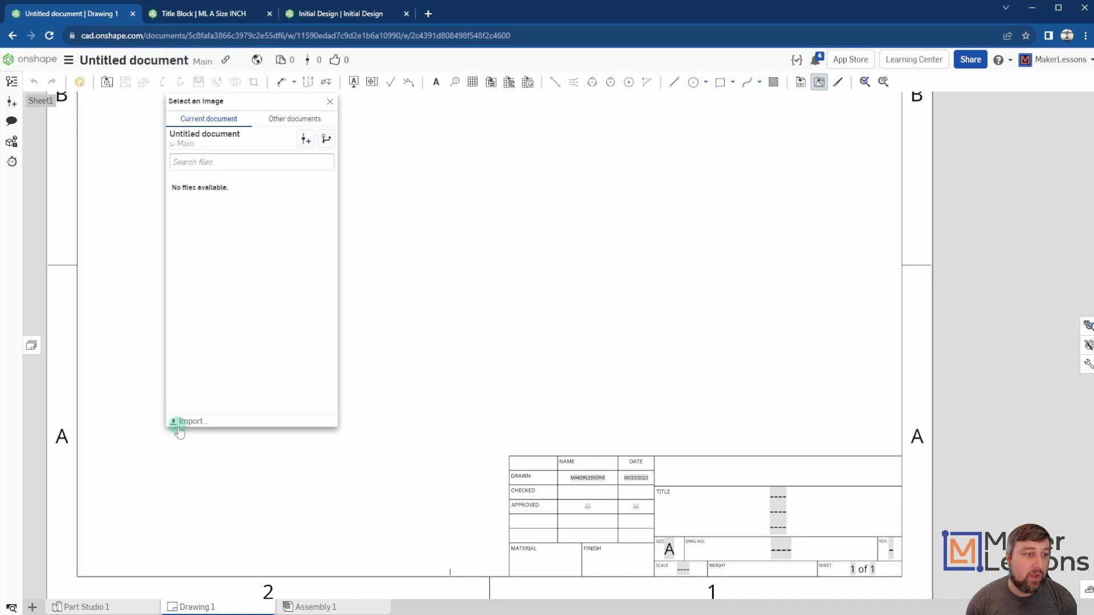
click(192, 422)
click(53, 154)
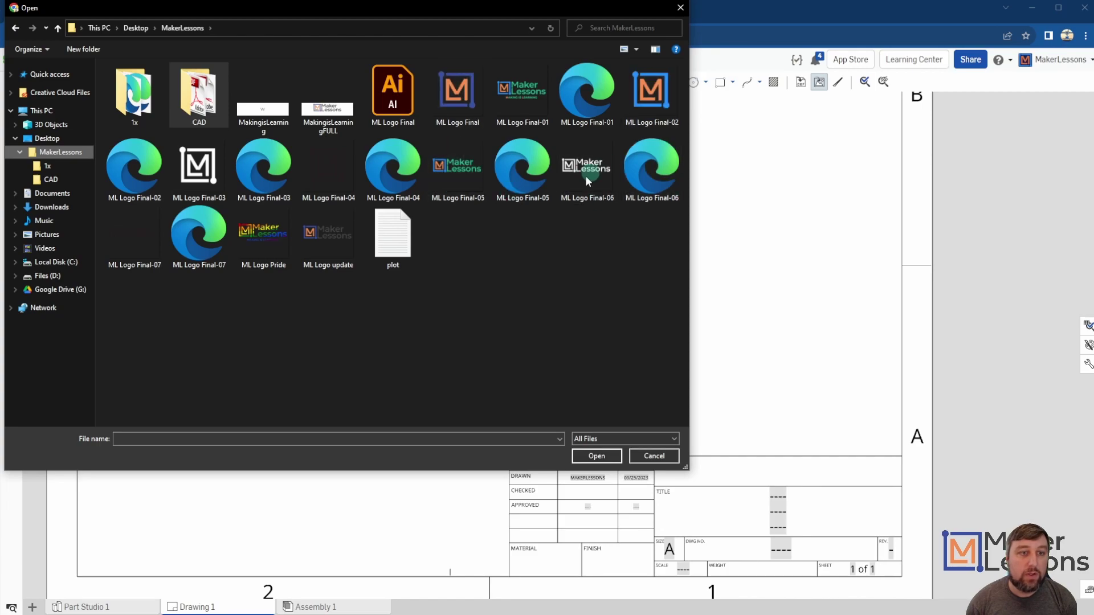
click(328, 235)
click(602, 457)
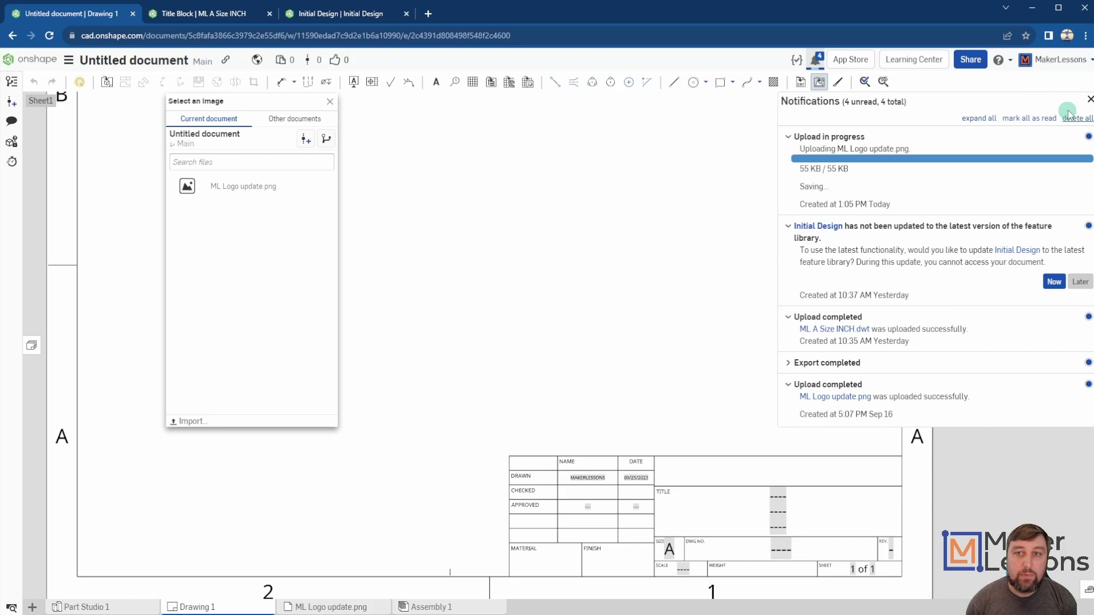
click(296, 197)
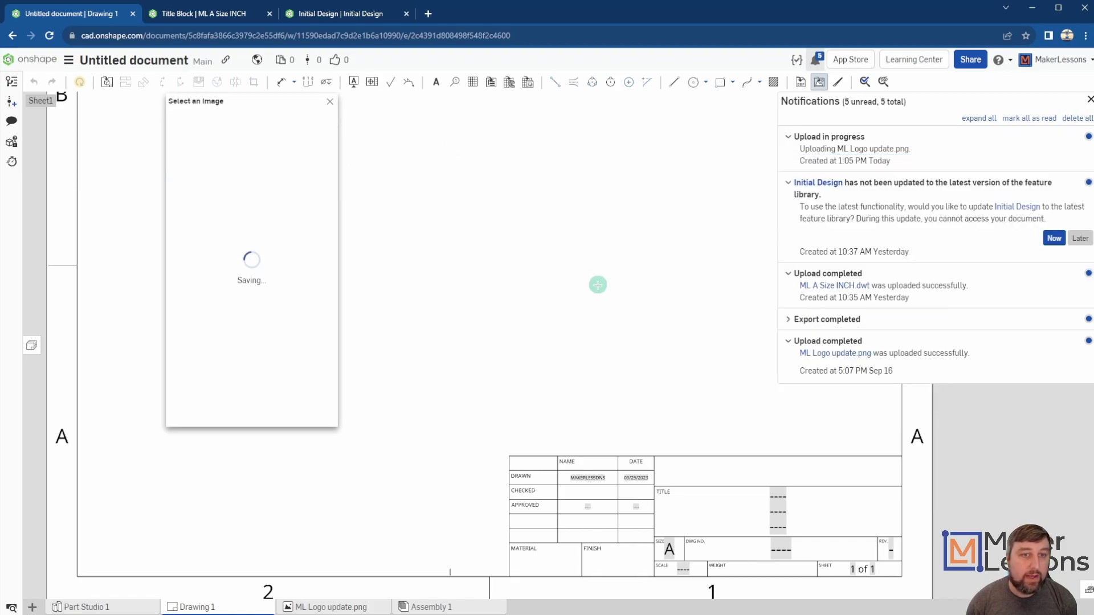
- Place the logo on the sheet, shrink it, and move it above the title block
click(567, 305)
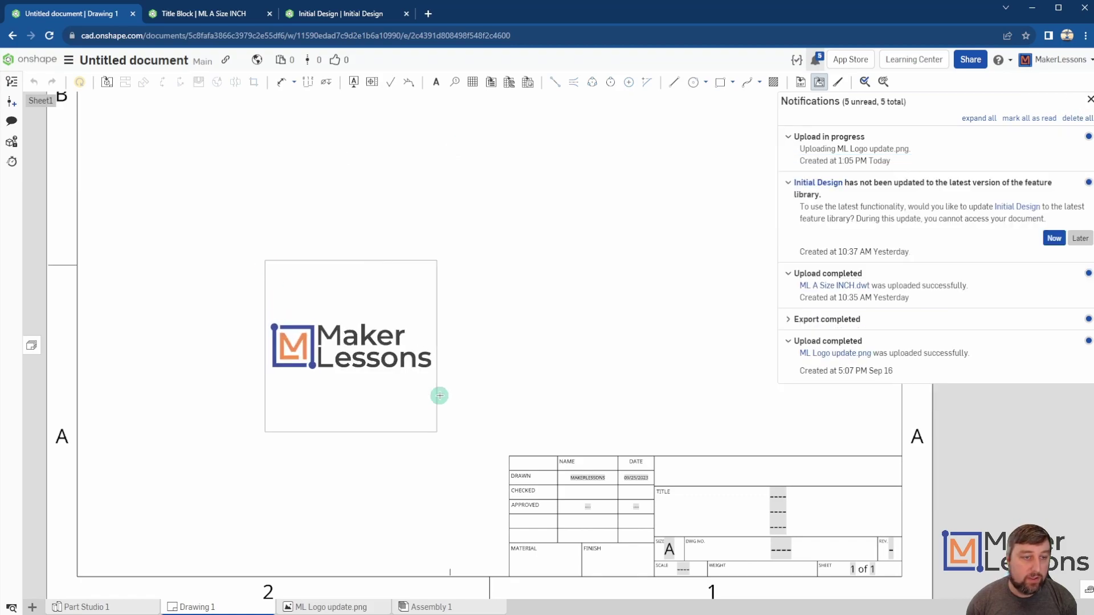
click(439, 393)
click(319, 349)
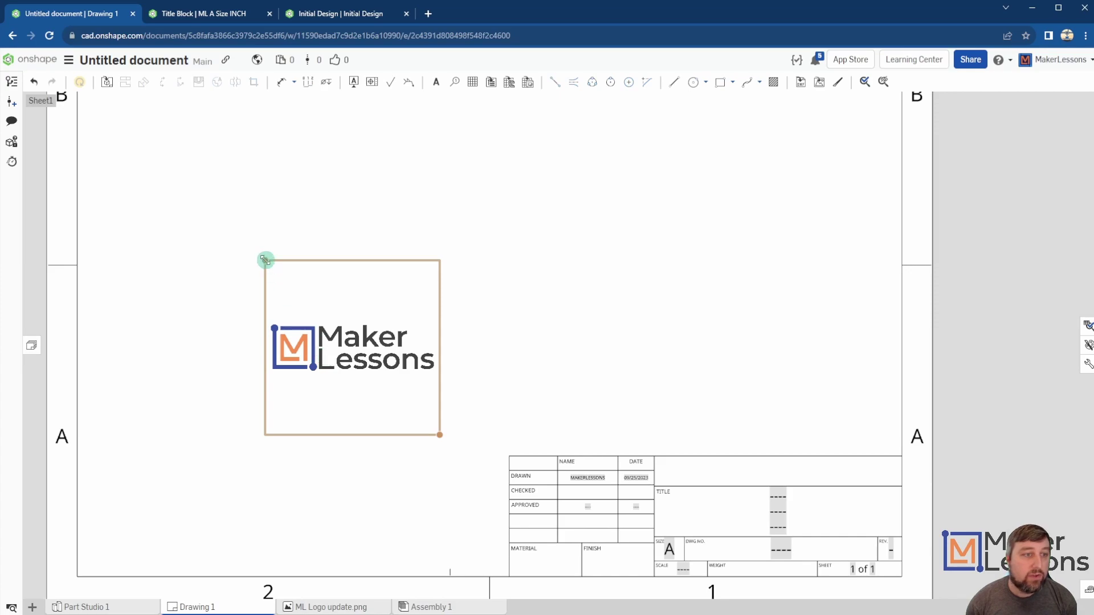
drag(265, 260, 329, 325)
click(404, 427)
drag(391, 388, 428, 344)
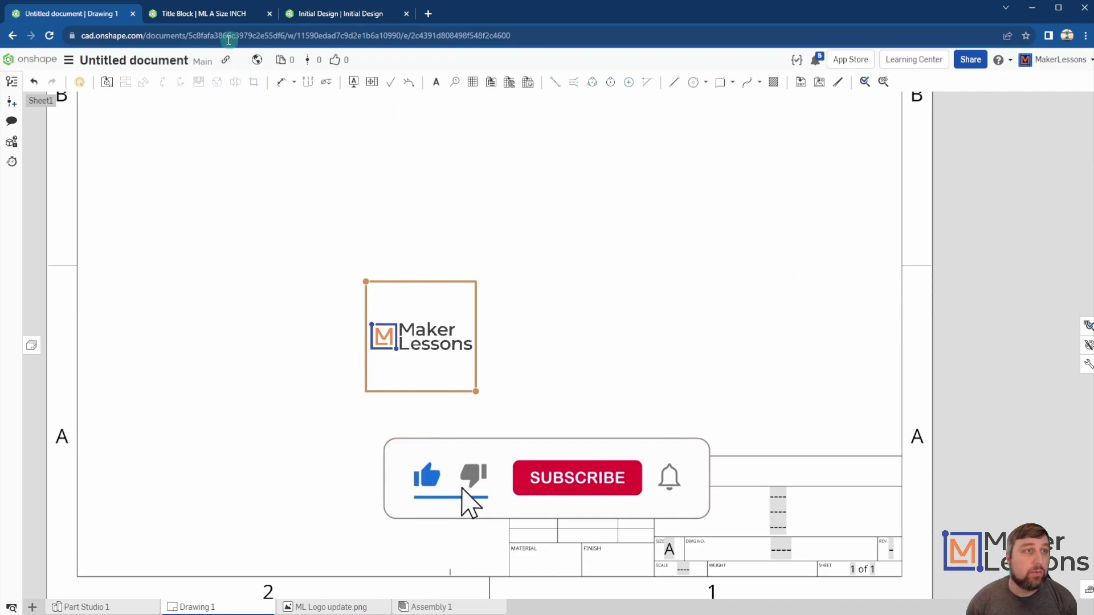
- Bring up the Title Block document's ML A Size INCH drawing with its title block in view
click(208, 16)
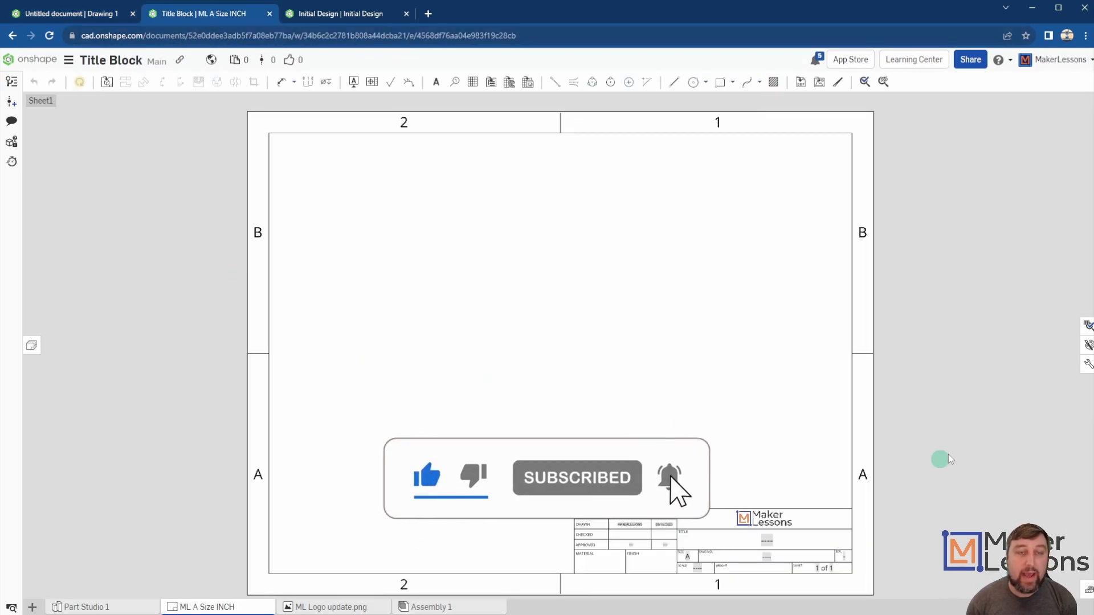
scroll(755, 553, up, 3)
scroll(755, 552, up, 2)
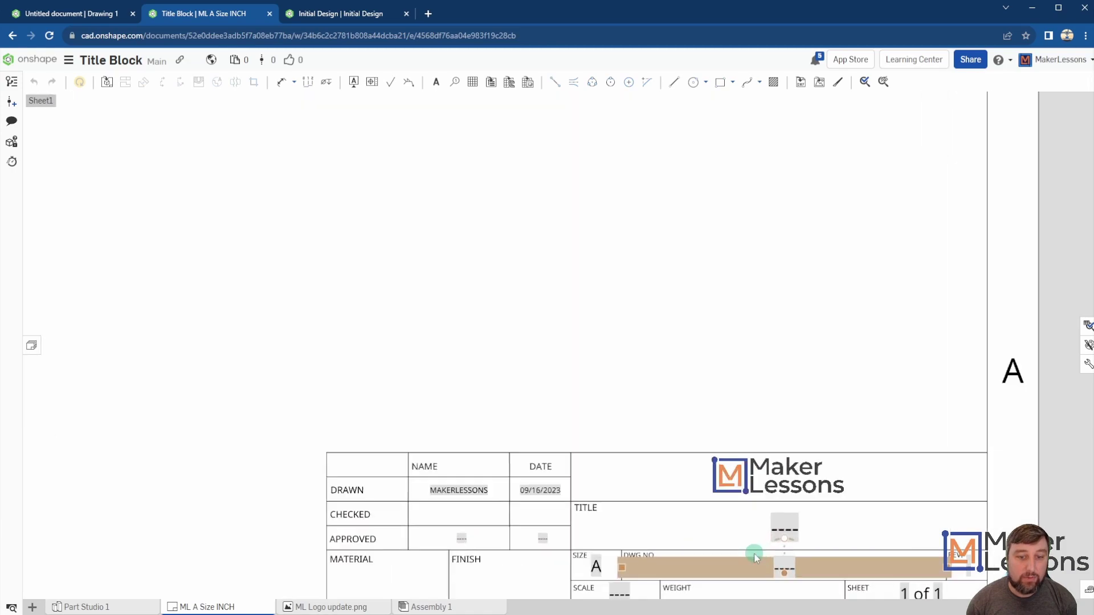
middle_drag(638, 346, 610, 251)
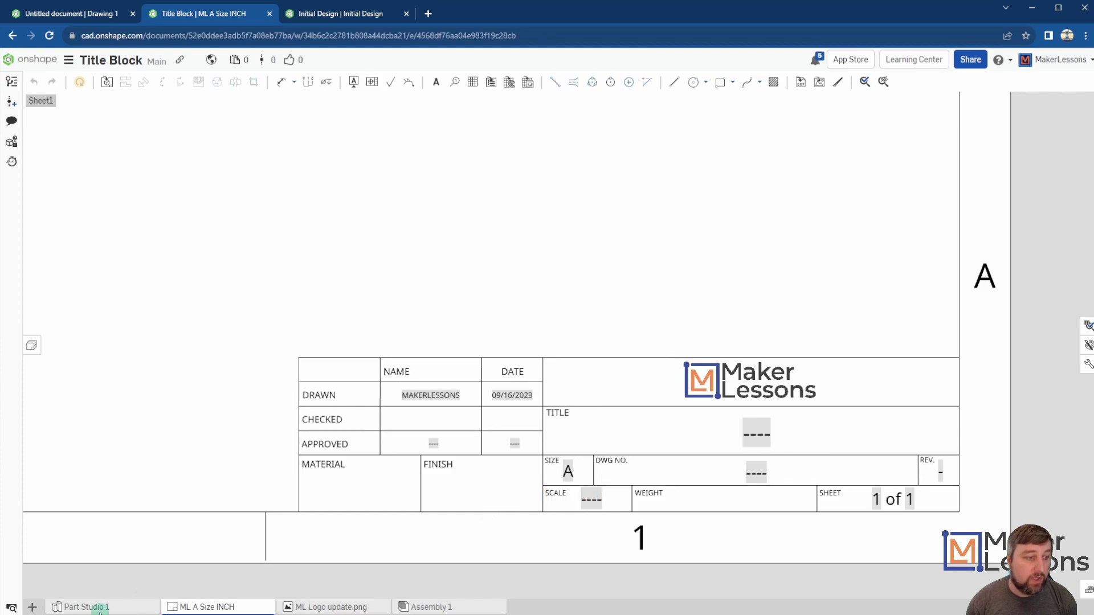
click(106, 608)
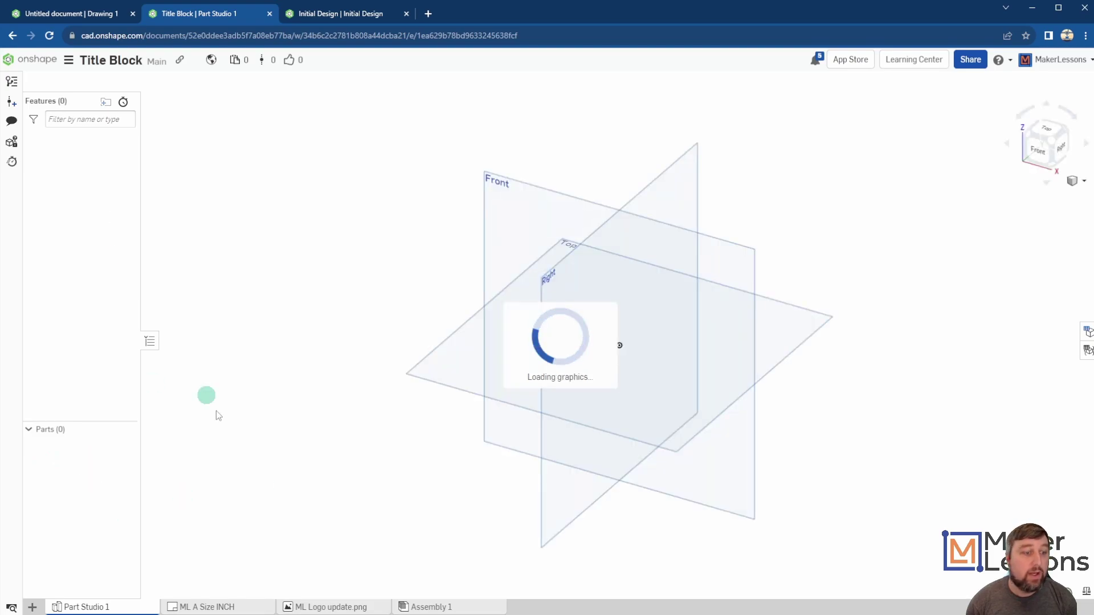
click(219, 607)
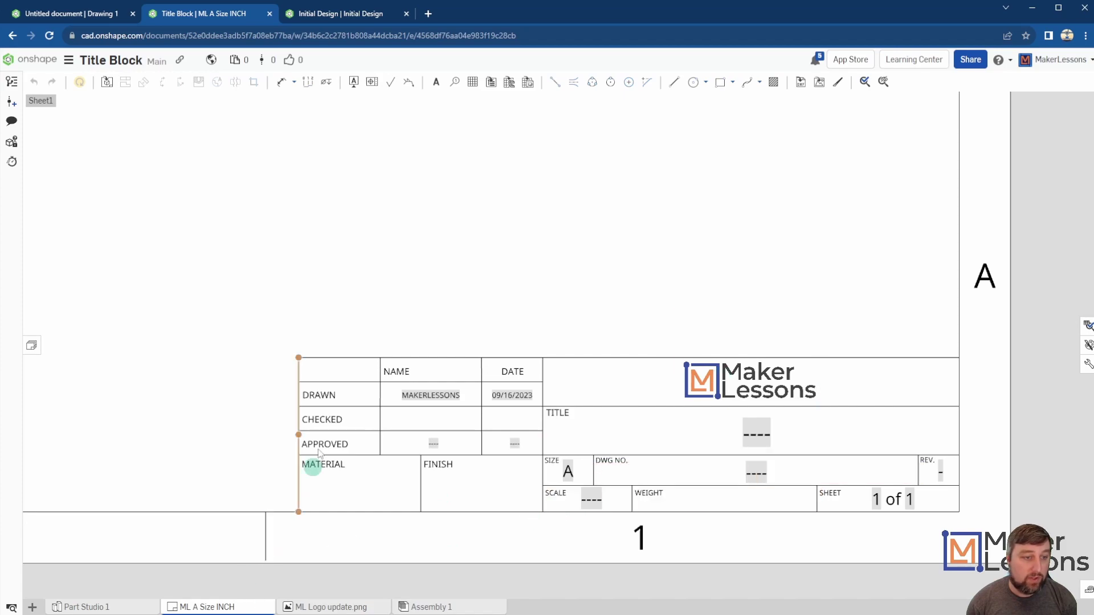
- Edit and confirm the SCALE placeholder note, then clear the DATE note selection
double_click(588, 497)
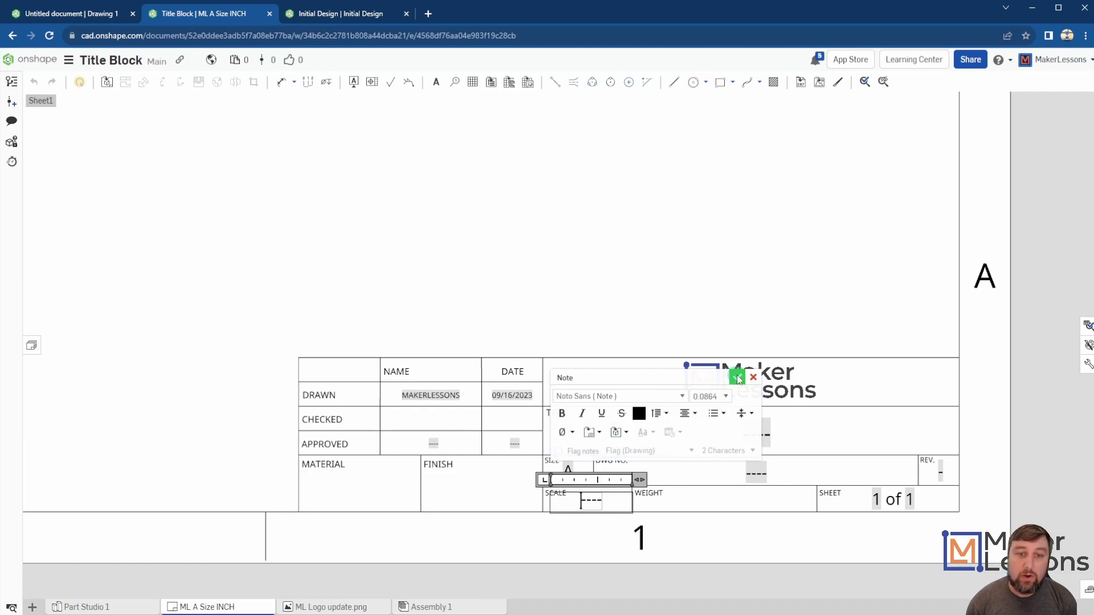
click(430, 405)
click(228, 586)
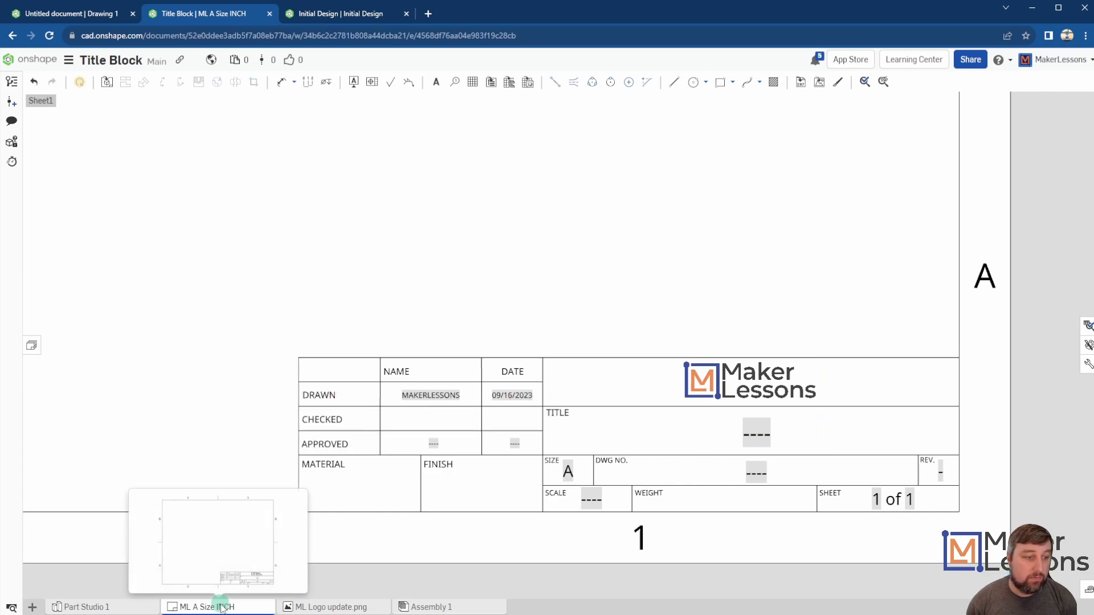
- Review the ML A Size INCH drawing's property fields, then close them
right_click(221, 607)
click(218, 500)
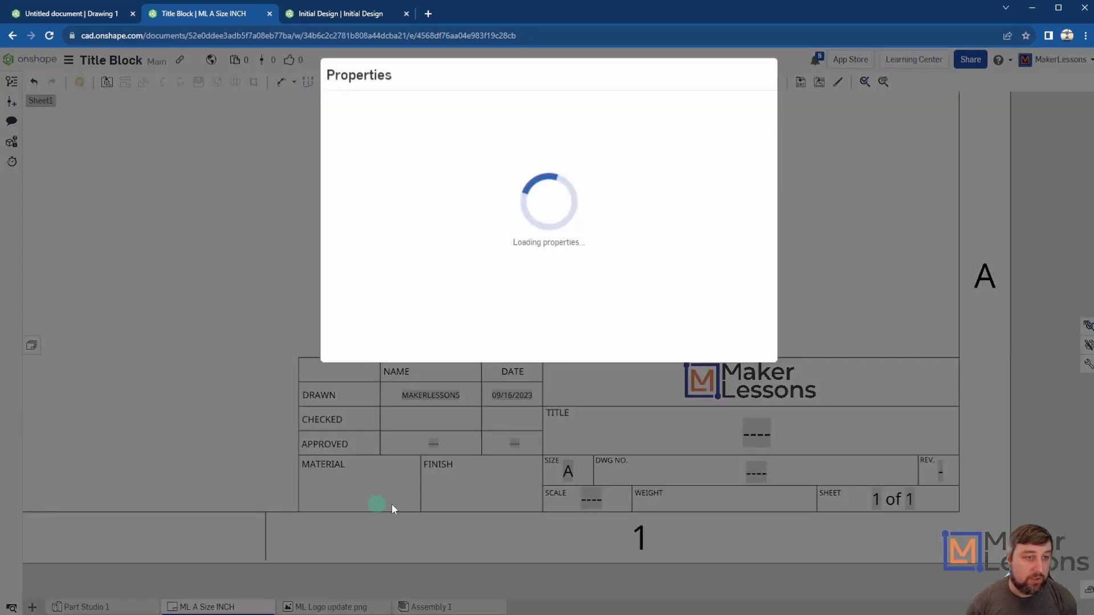
scroll(398, 194, down, 4)
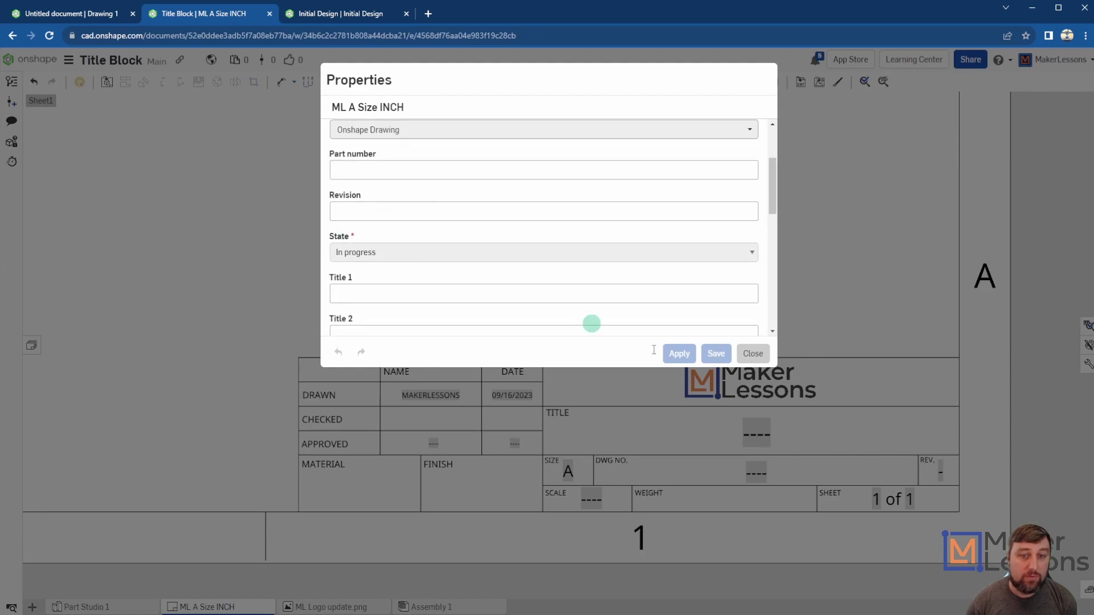
scroll(410, 243, down, 2)
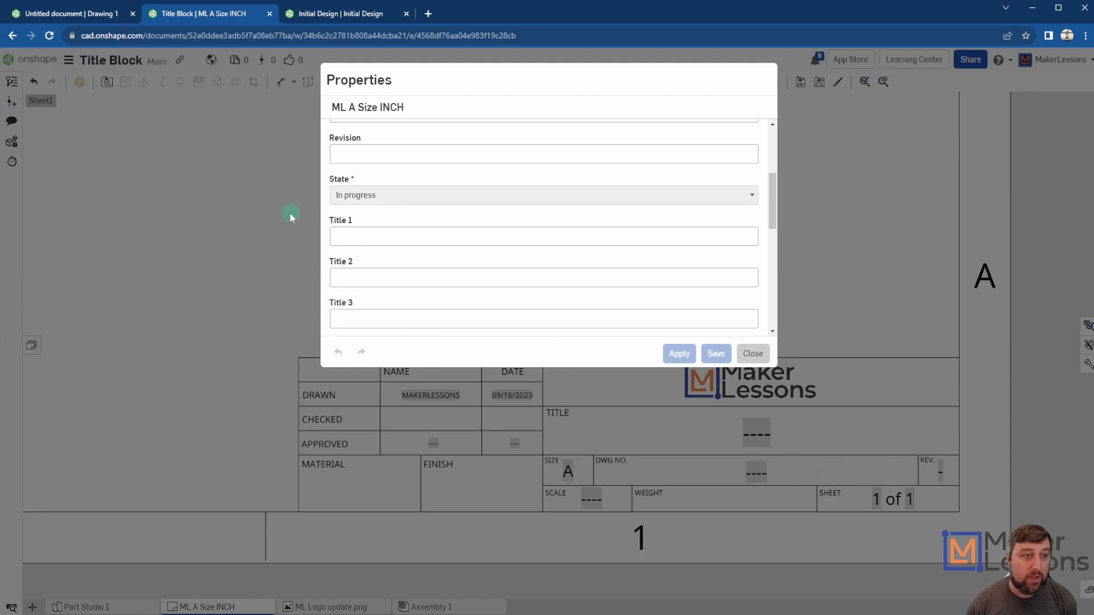
scroll(427, 267, down, 4)
scroll(365, 171, up, 4)
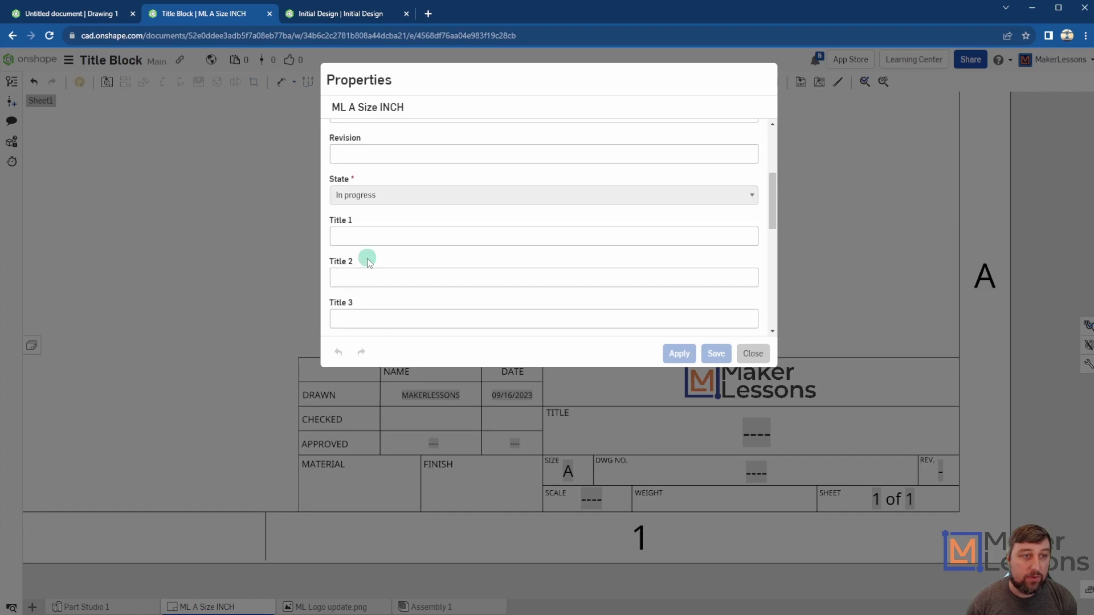
scroll(479, 208, down, 2)
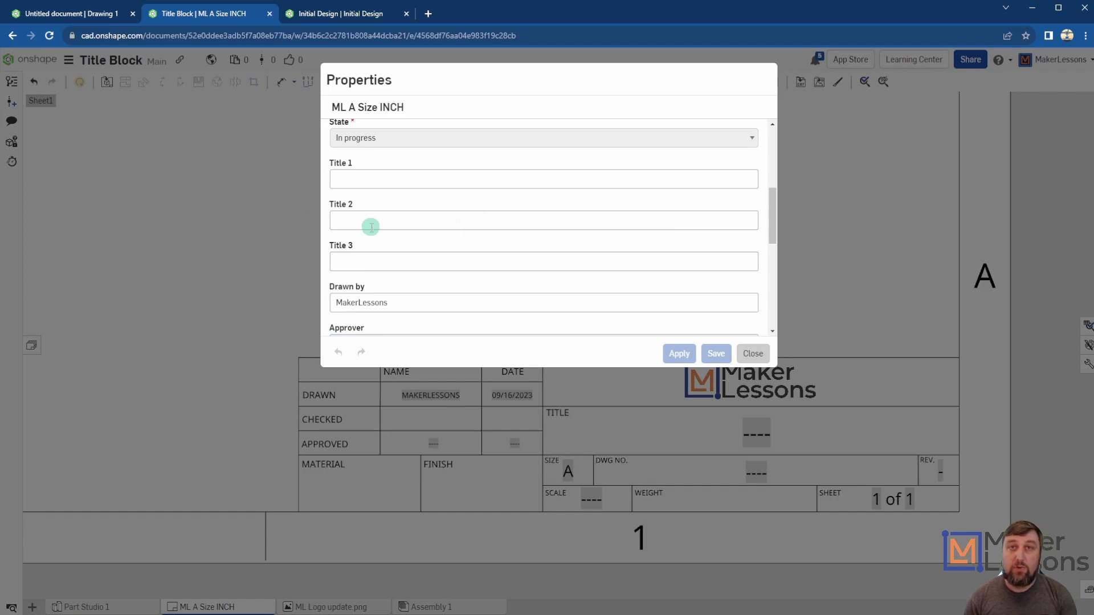
scroll(427, 242, down, 2)
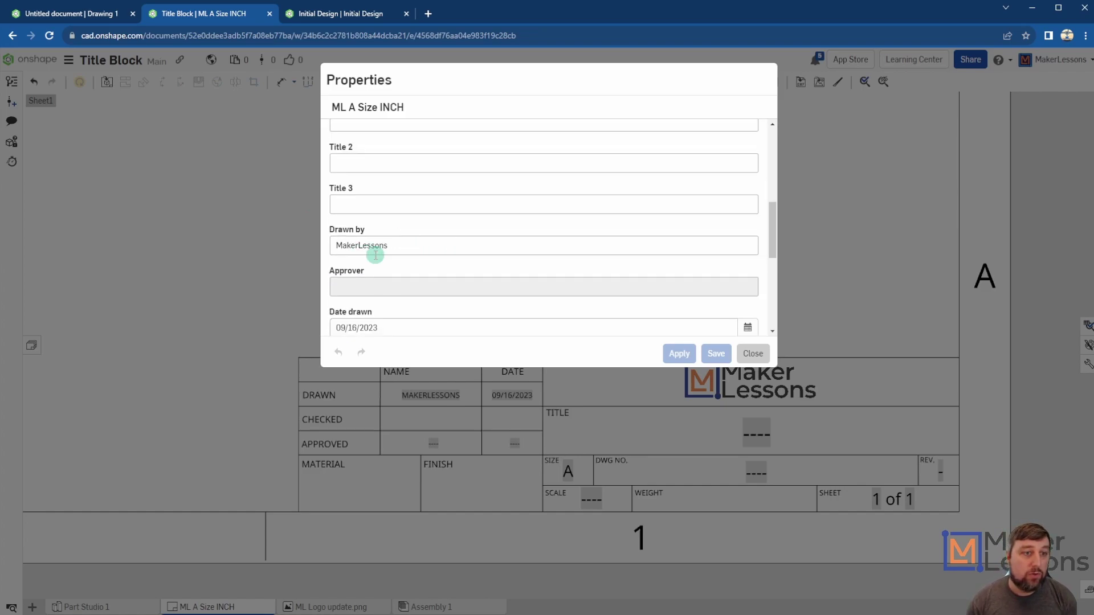
scroll(376, 255, down, 8)
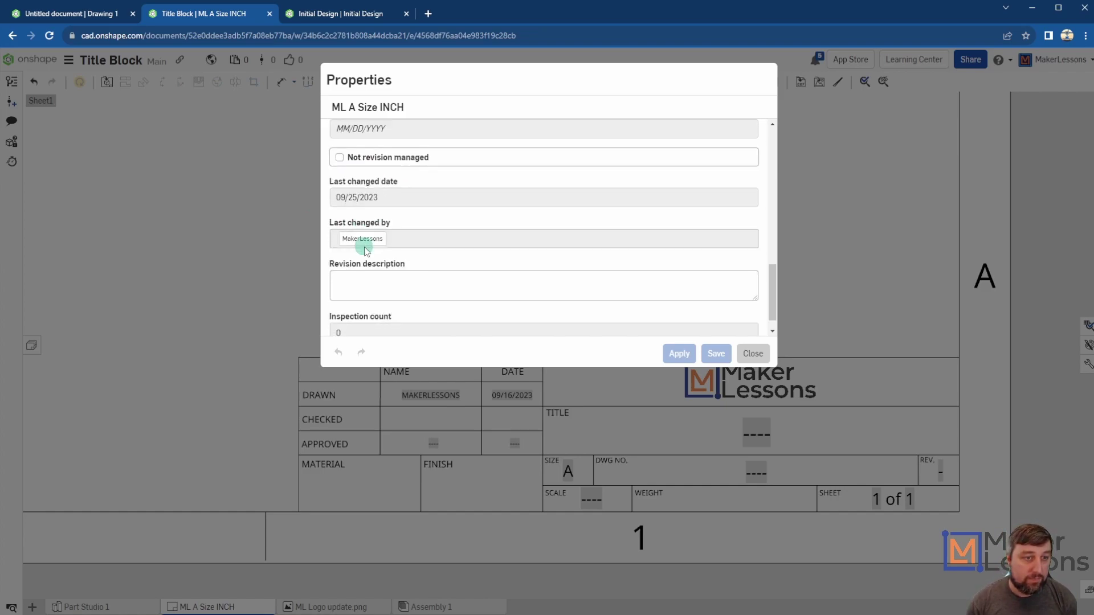
scroll(368, 257, down, 1)
click(761, 354)
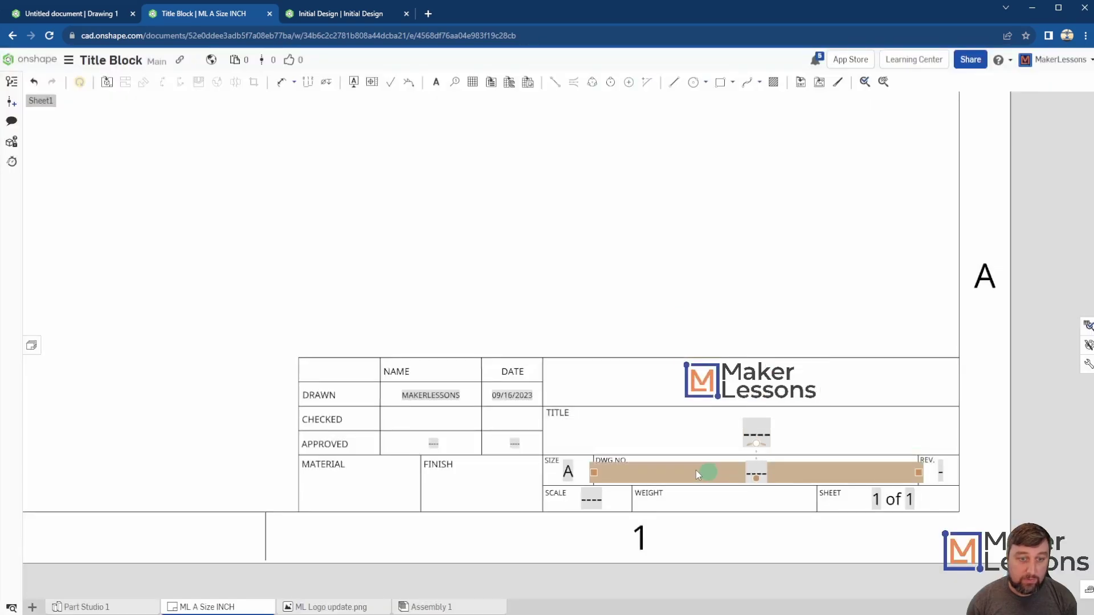
- Open Part Studio 1 and review its property fields before closing them
click(91, 607)
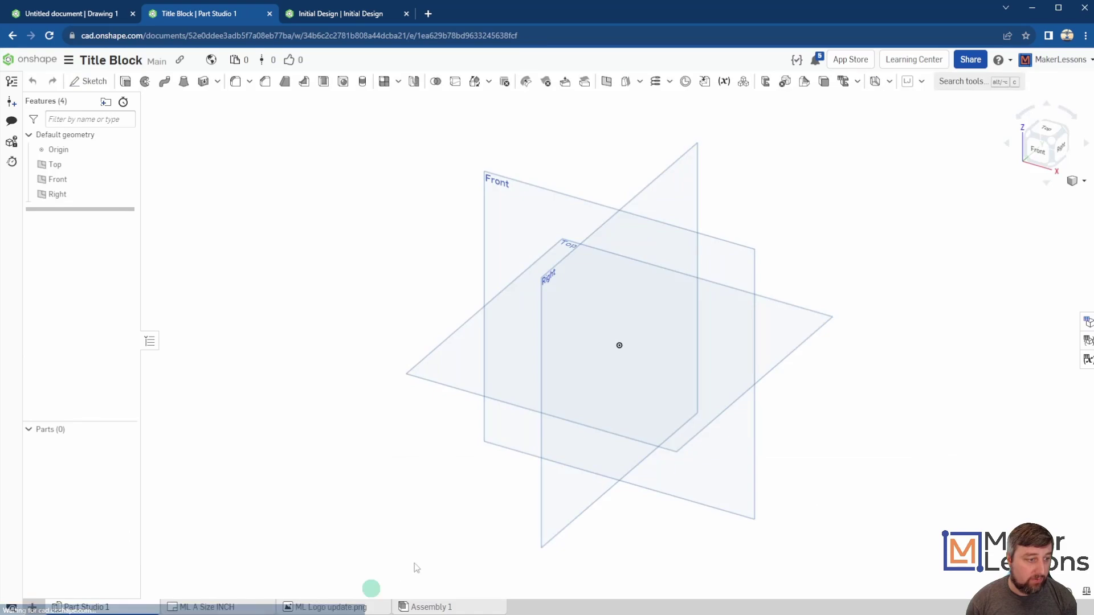
right_click(99, 608)
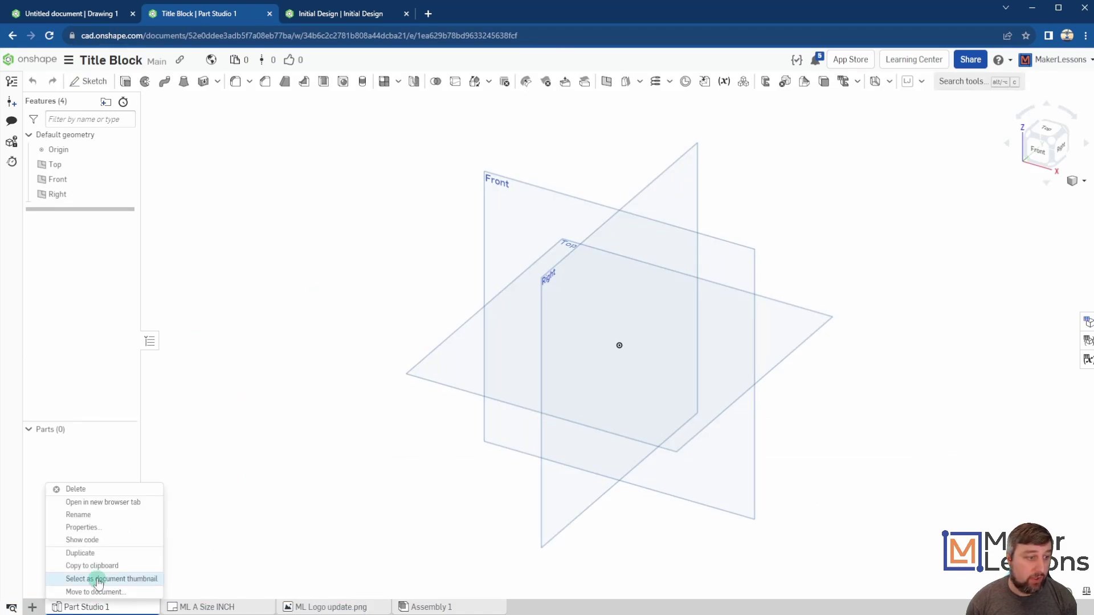
click(88, 526)
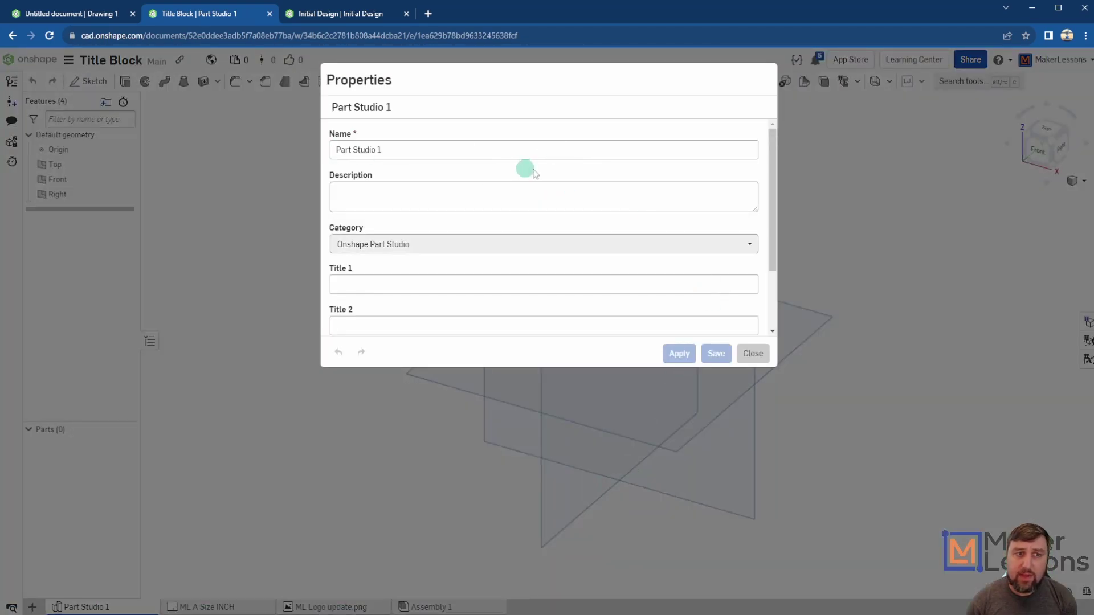
scroll(450, 194, down, 1)
scroll(407, 215, down, 1)
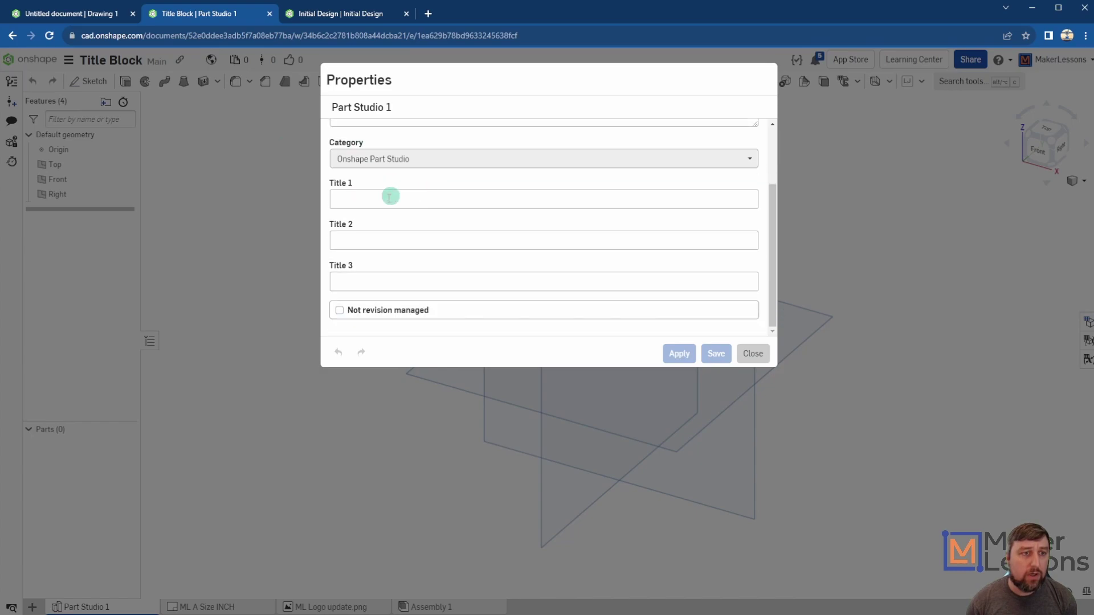
scroll(374, 313, up, 2)
click(752, 354)
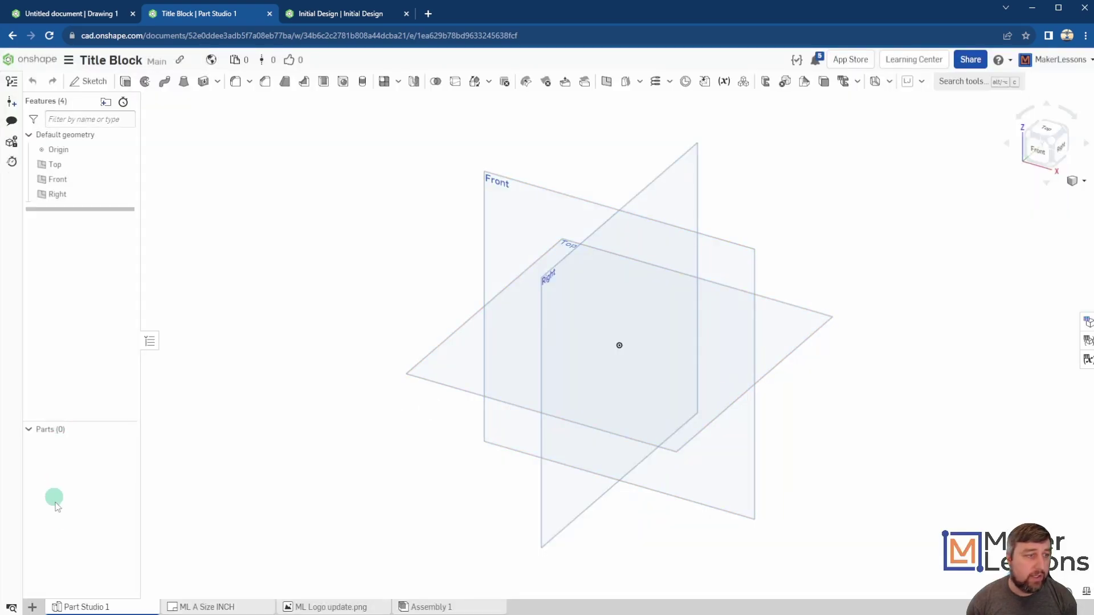
click(342, 14)
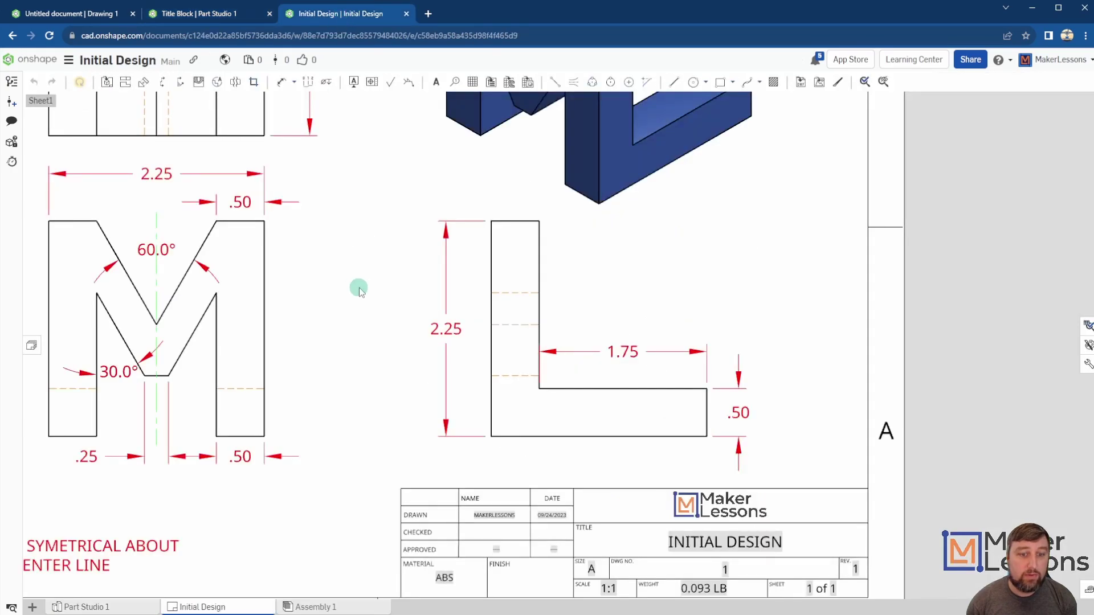
click(83, 607)
click(64, 447)
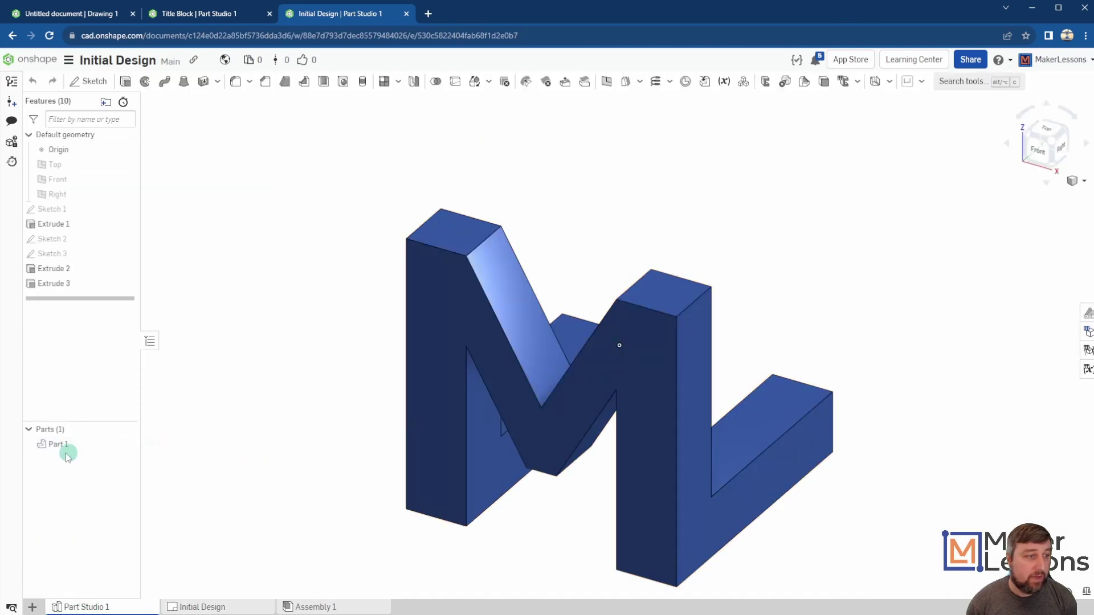
right_click(65, 449)
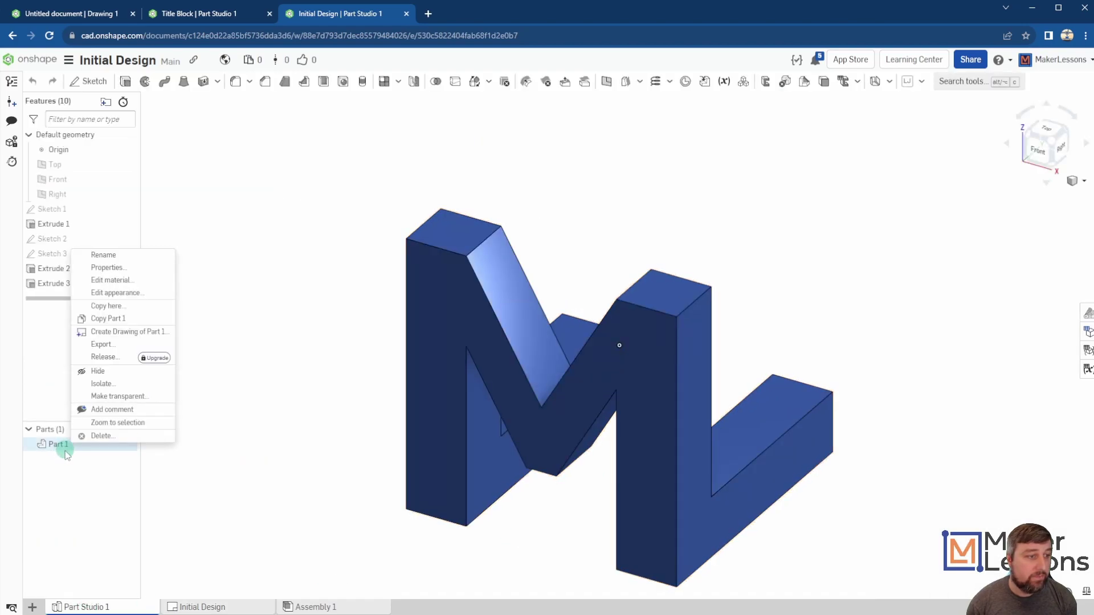
click(133, 282)
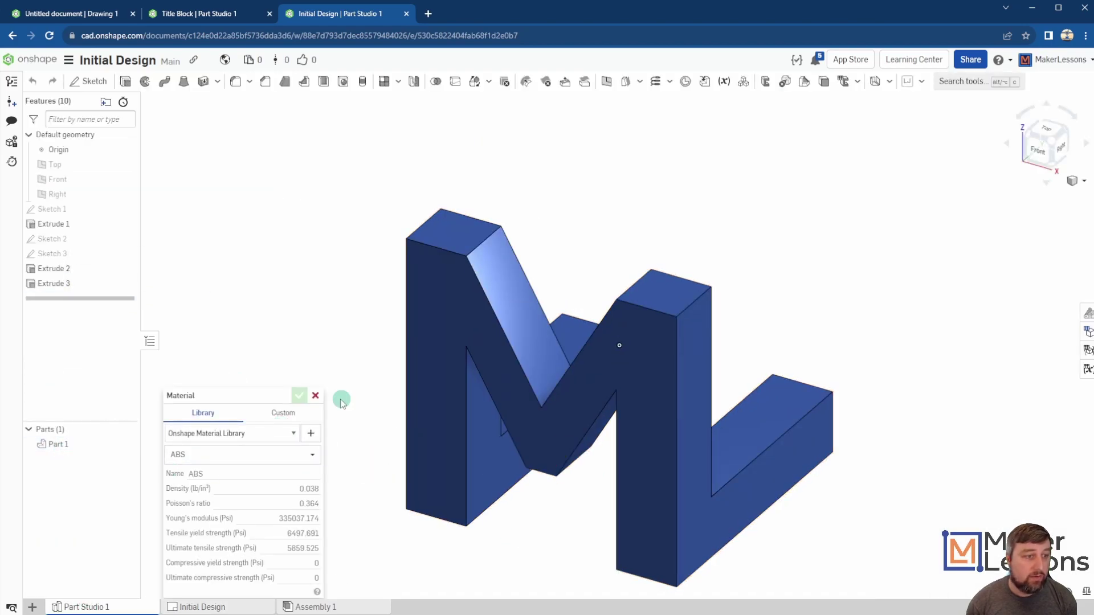
click(310, 394)
click(230, 609)
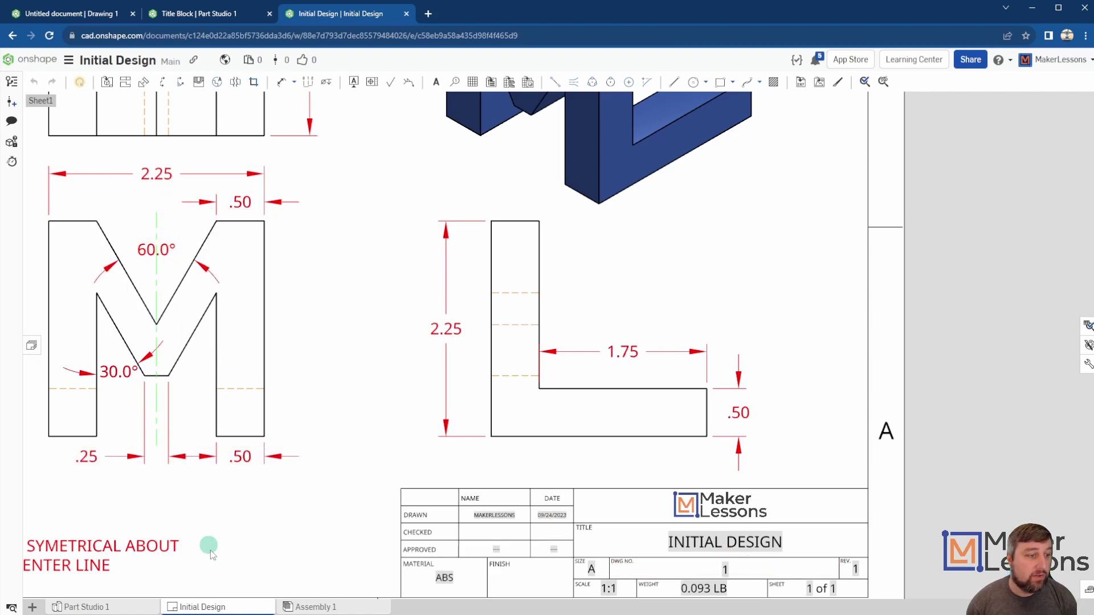
click(202, 15)
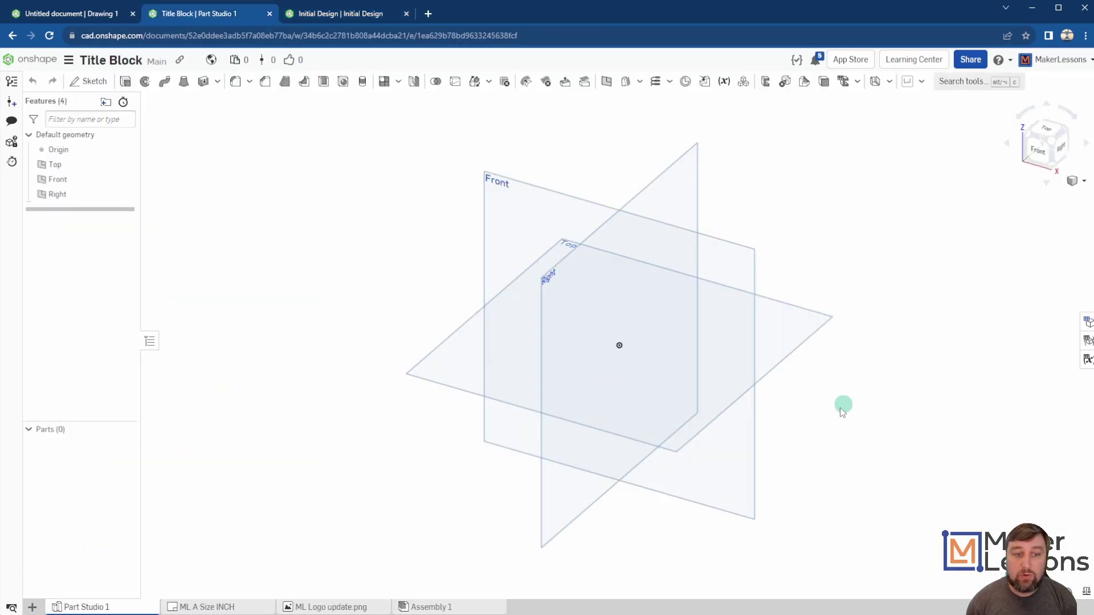
- Check the ML A Size INCH drawing's Dimensions, Construction geometry and Views settings, then close properties
click(250, 607)
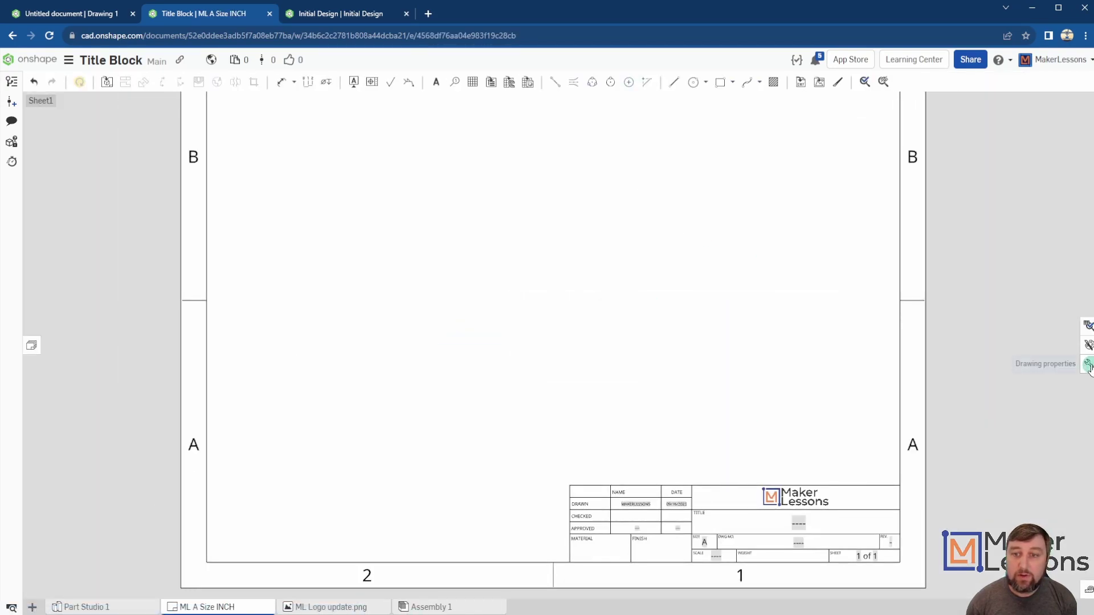
click(1088, 364)
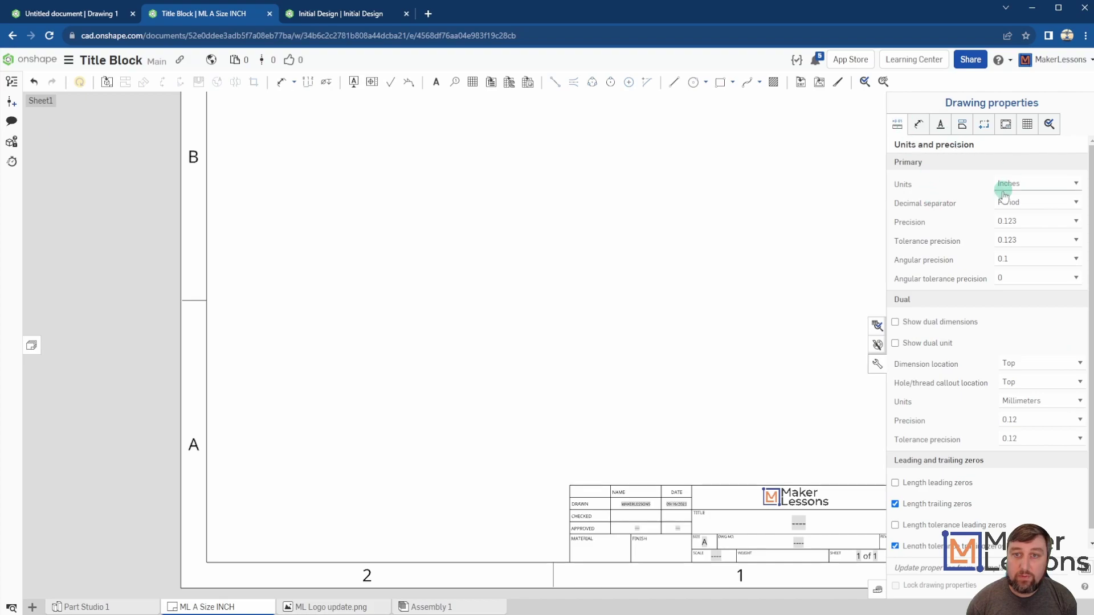
scroll(1010, 484, down, 1)
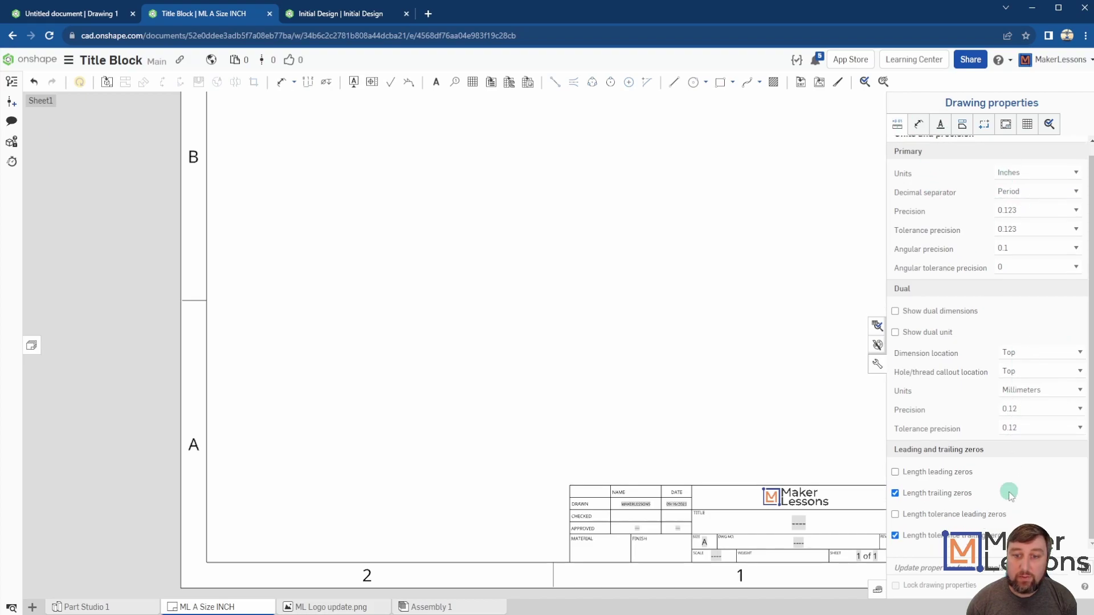
click(919, 125)
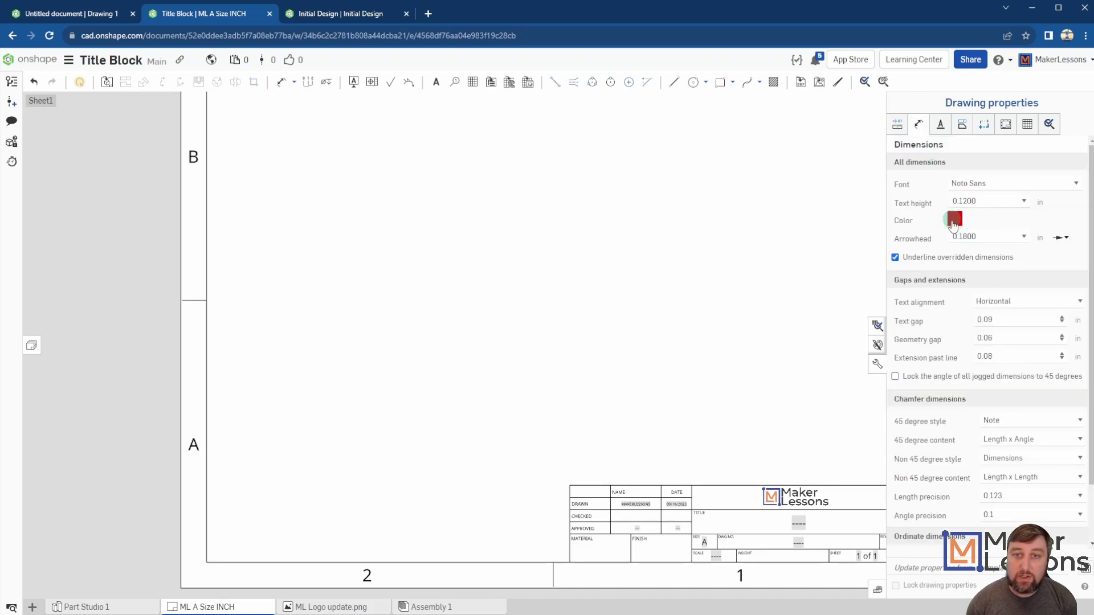
scroll(1007, 387, down, 1)
scroll(969, 296, up, 1)
click(981, 125)
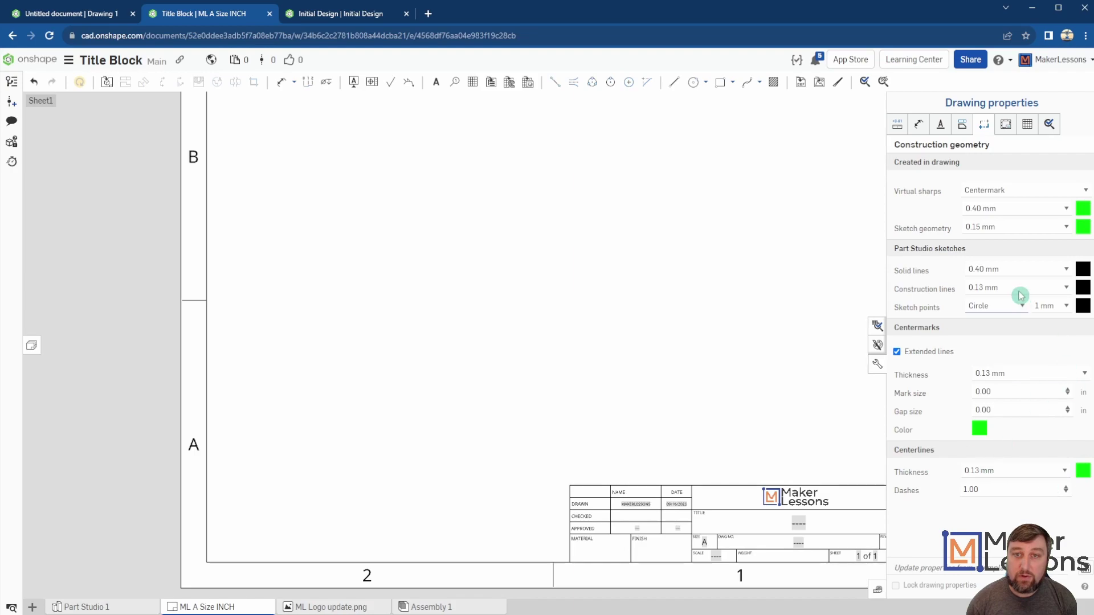
click(964, 126)
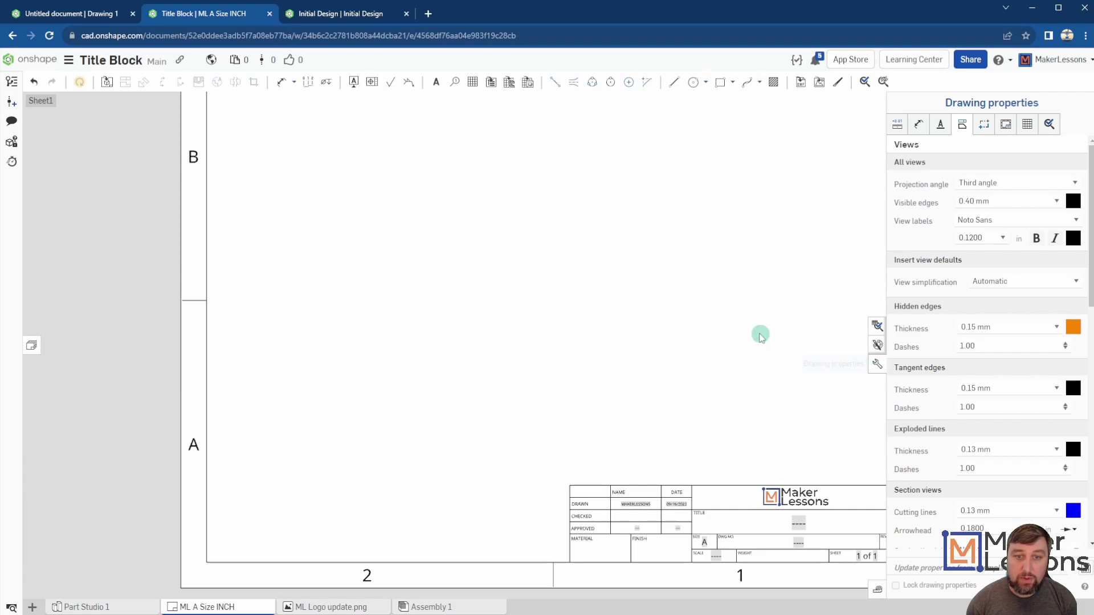
click(879, 368)
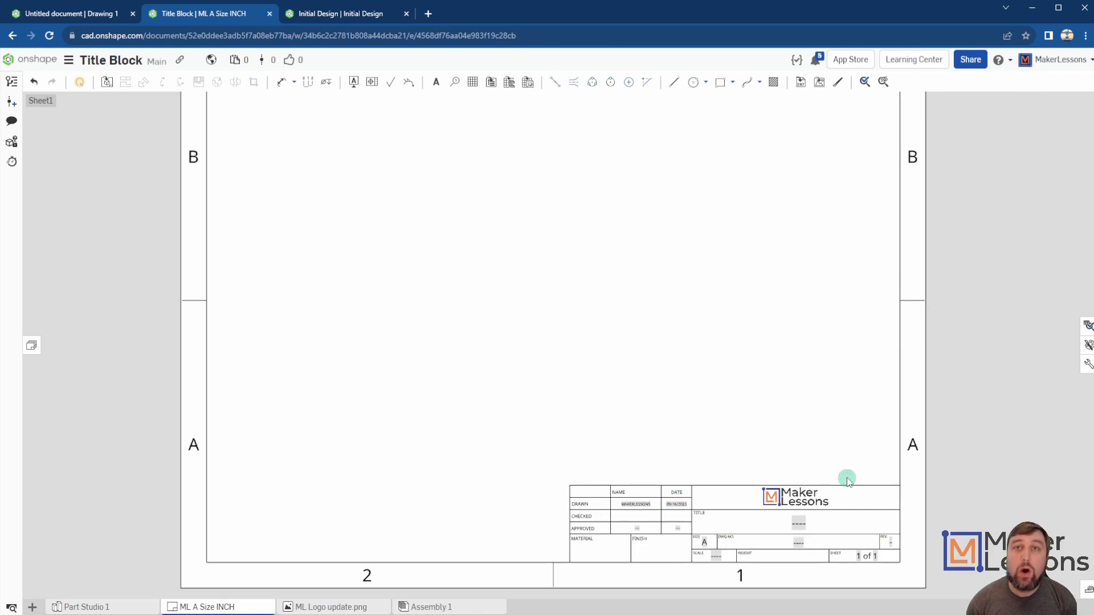
- Export ML A Size INCH as a DWT file, version 2013
scroll(522, 260, down, 2)
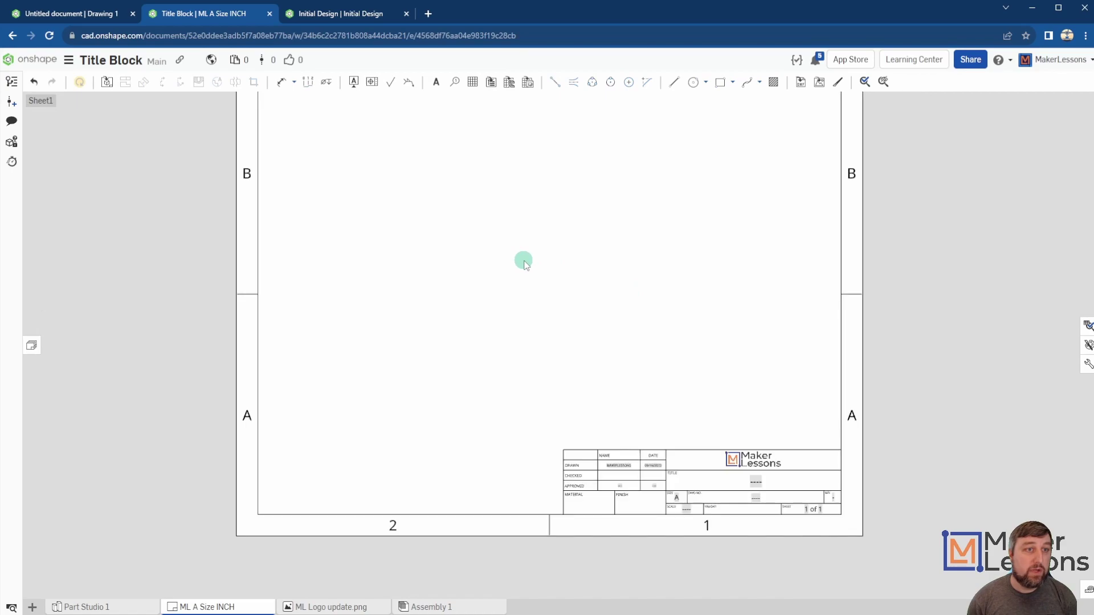
right_click(200, 609)
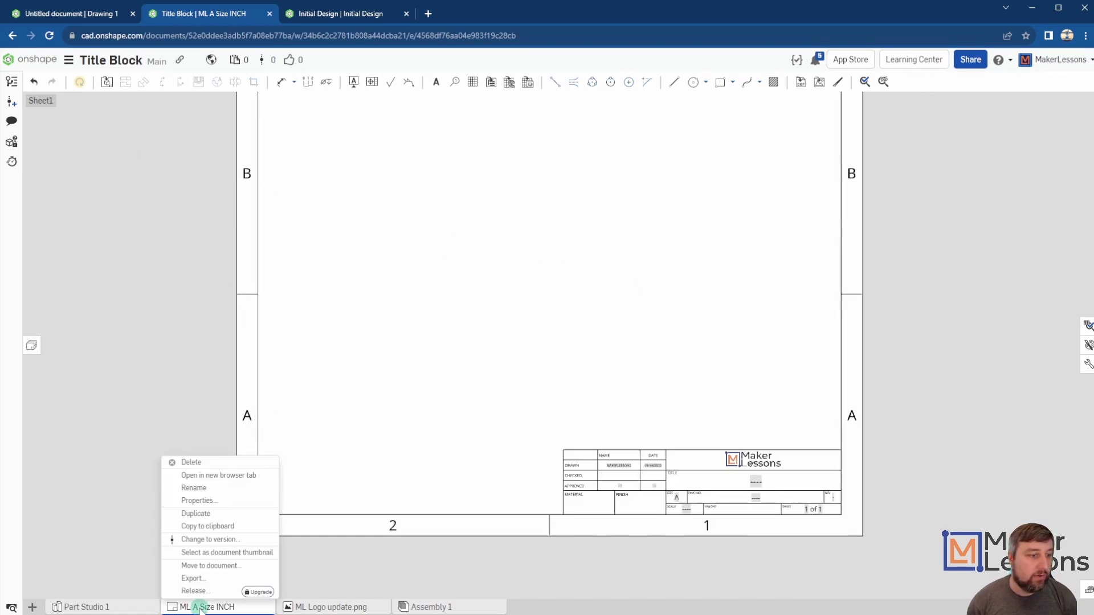
click(191, 578)
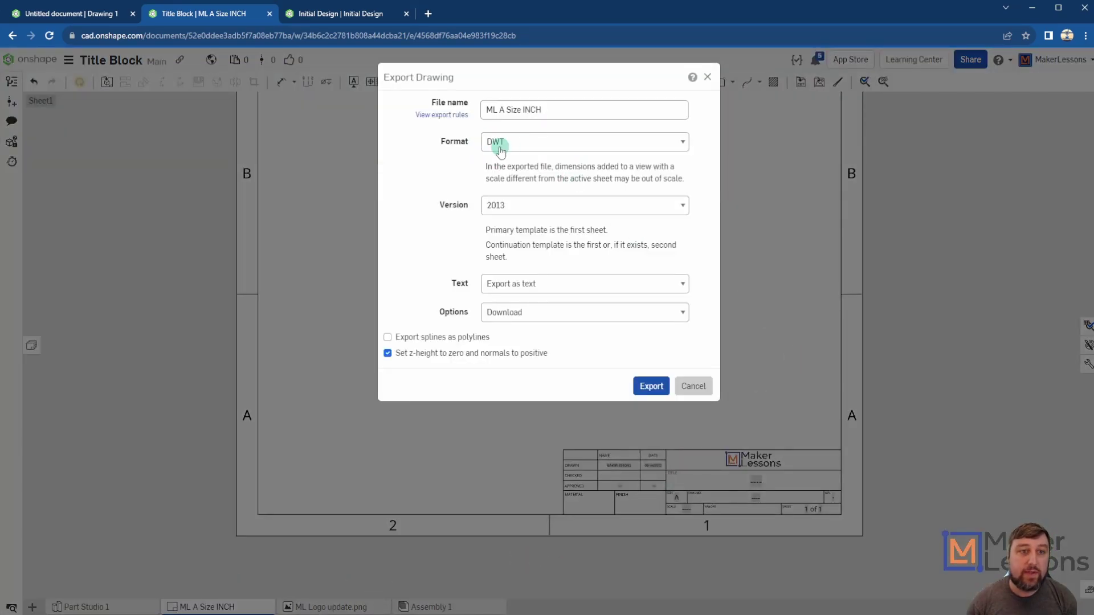
click(661, 393)
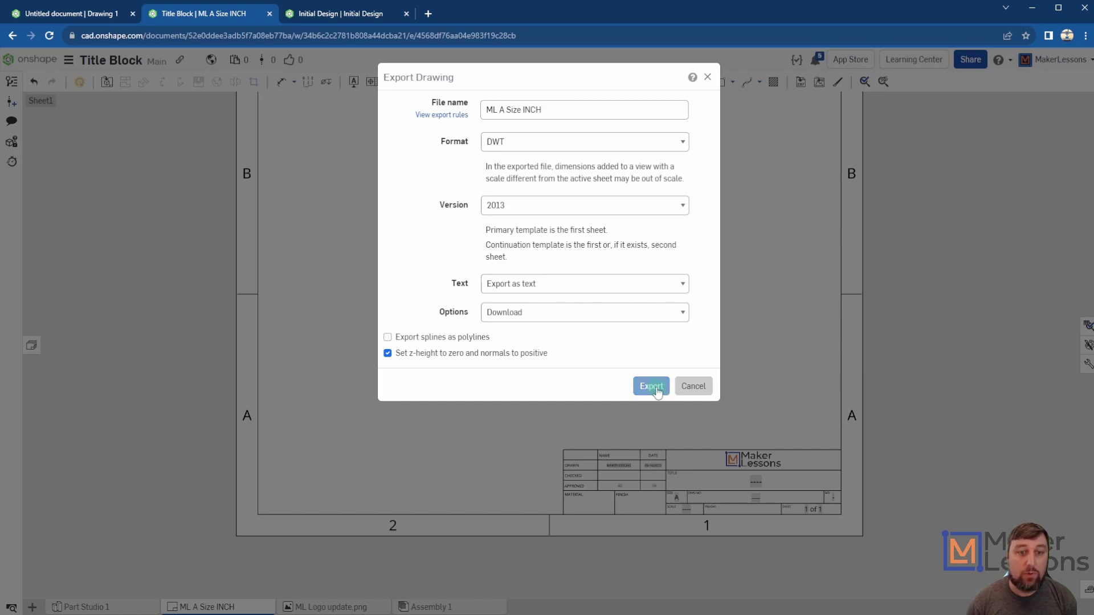
click(694, 387)
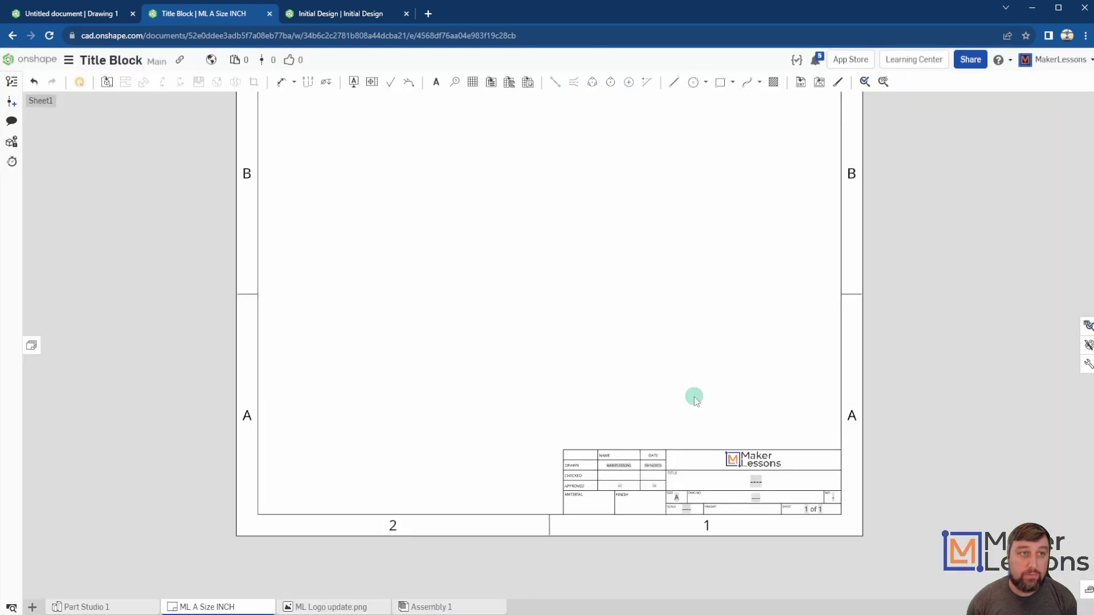
- Check the documents list and Import files picker, then go back to the Untitled document's Drawing 1
click(38, 64)
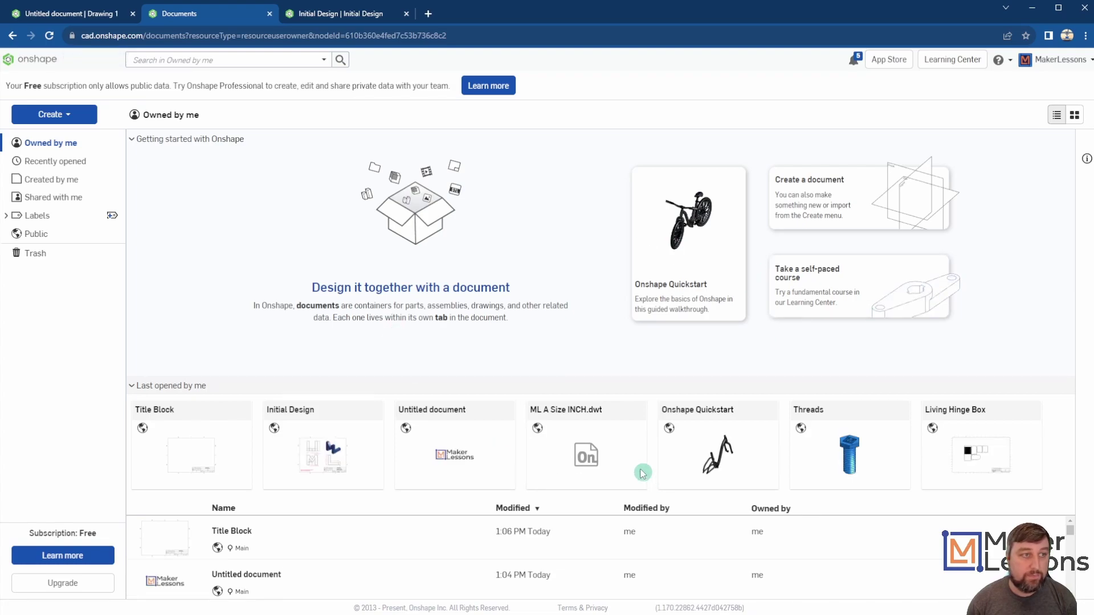
click(70, 115)
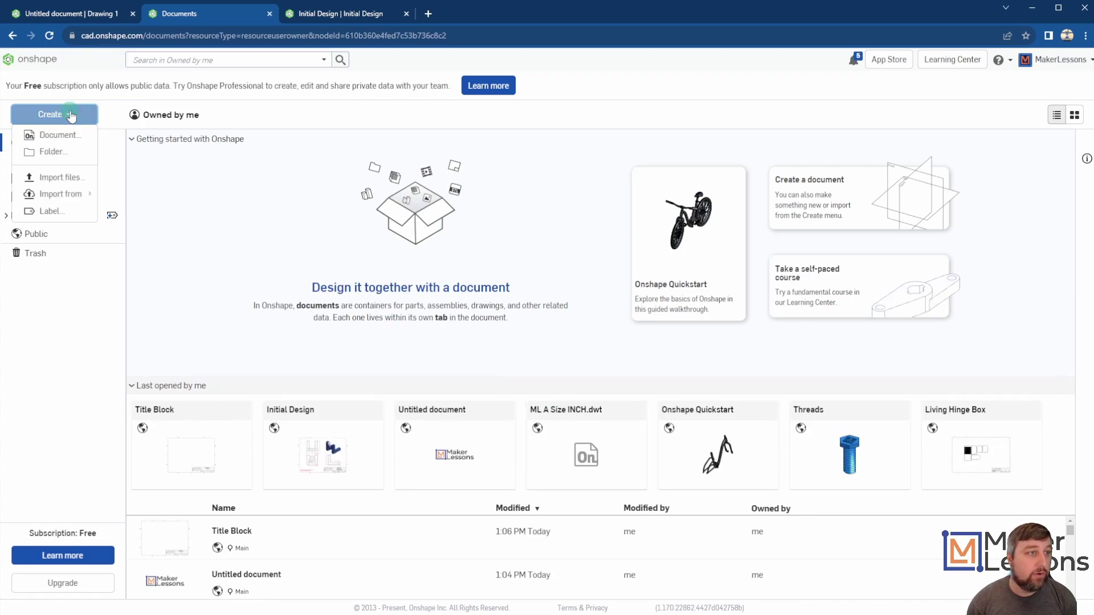
click(76, 182)
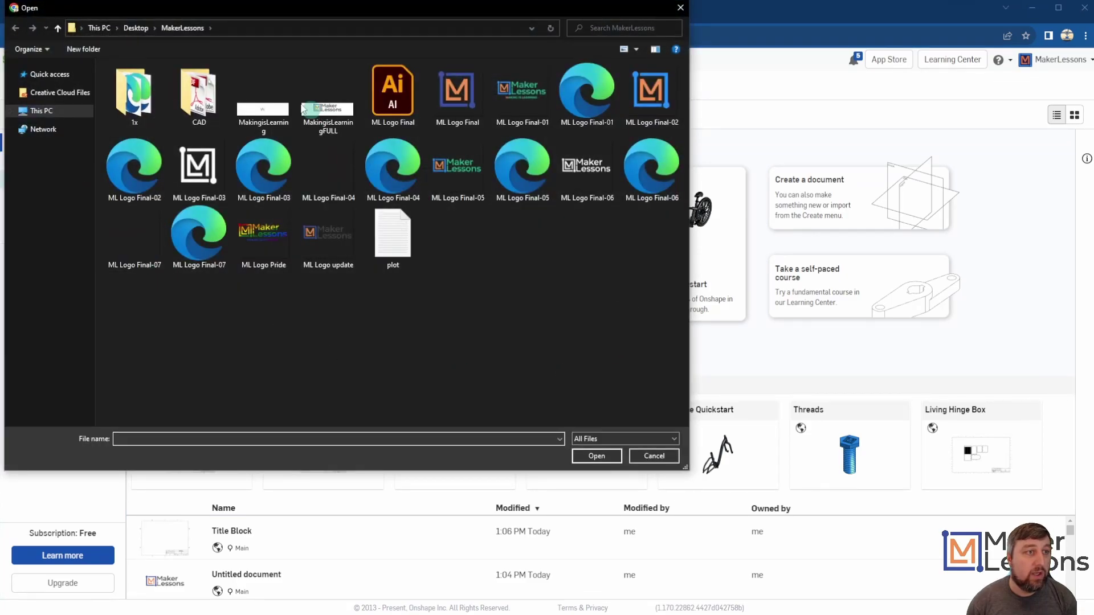
click(680, 7)
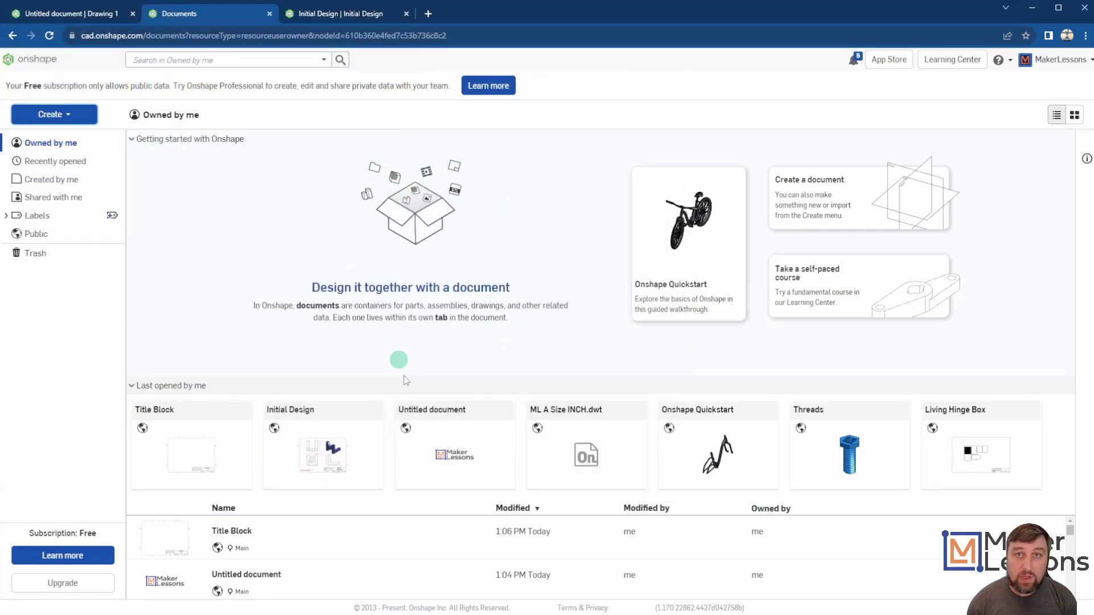
click(100, 22)
- Create Drawing 2 from ML A Size INCH.dwt without views, then show the Initial Design drawing fitted
click(283, 343)
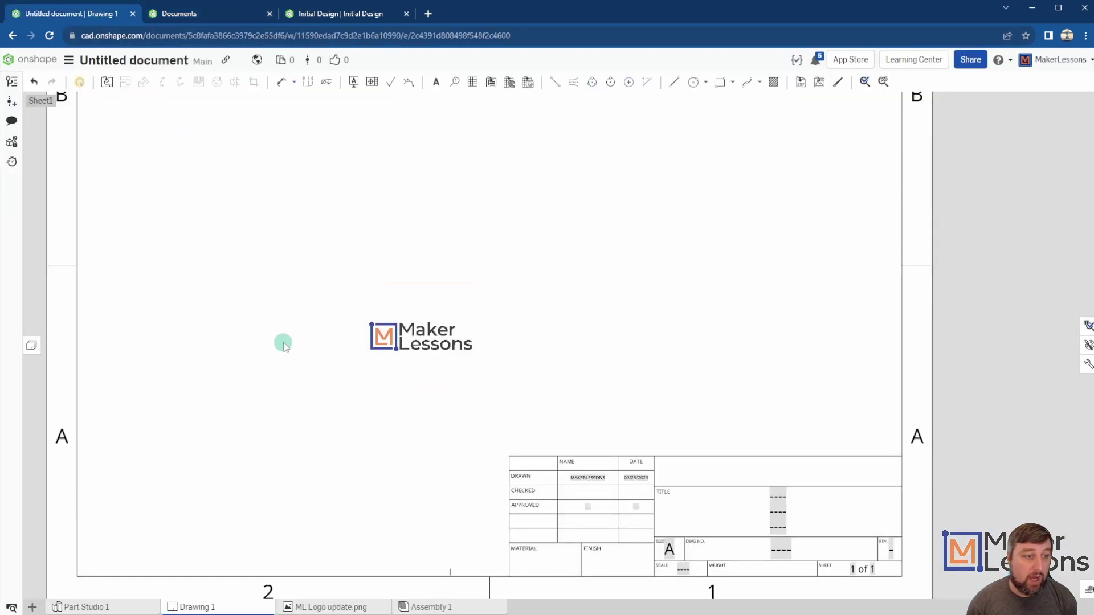
click(32, 607)
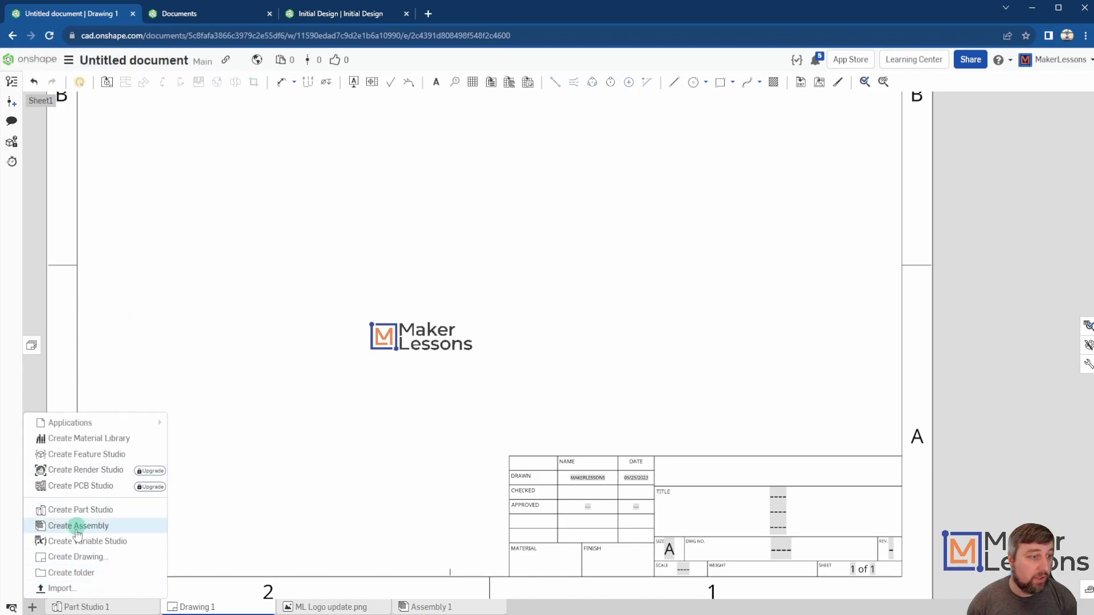
click(74, 558)
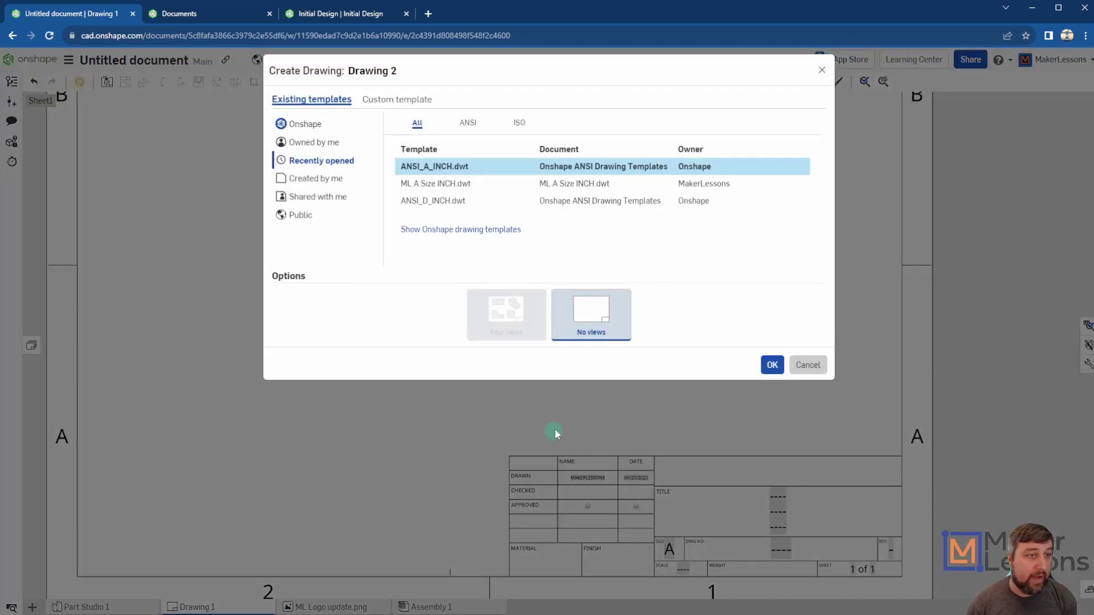
click(325, 180)
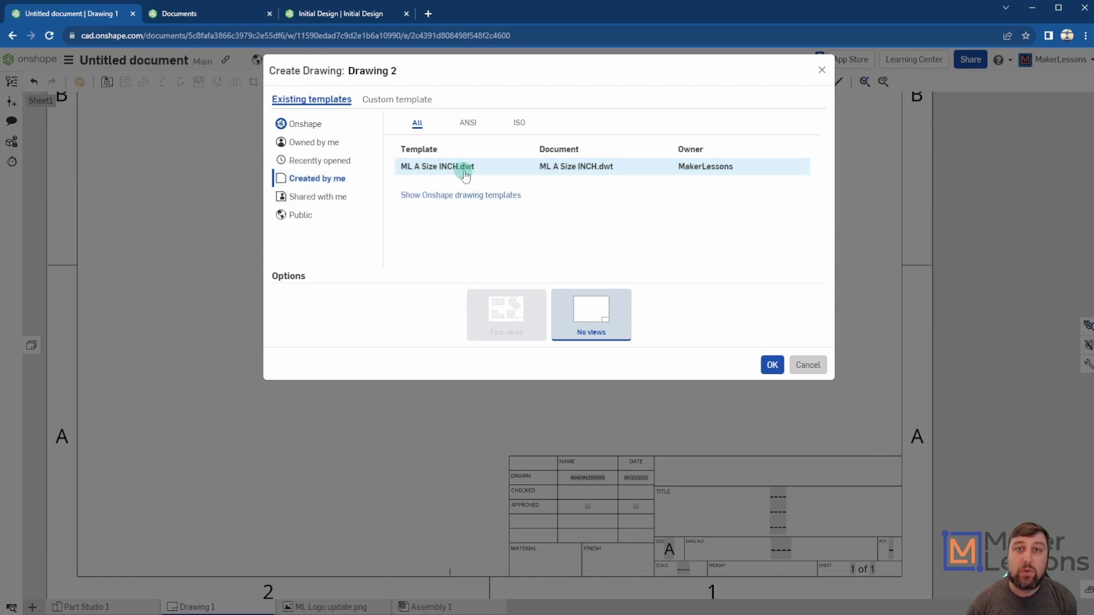
click(465, 174)
click(772, 364)
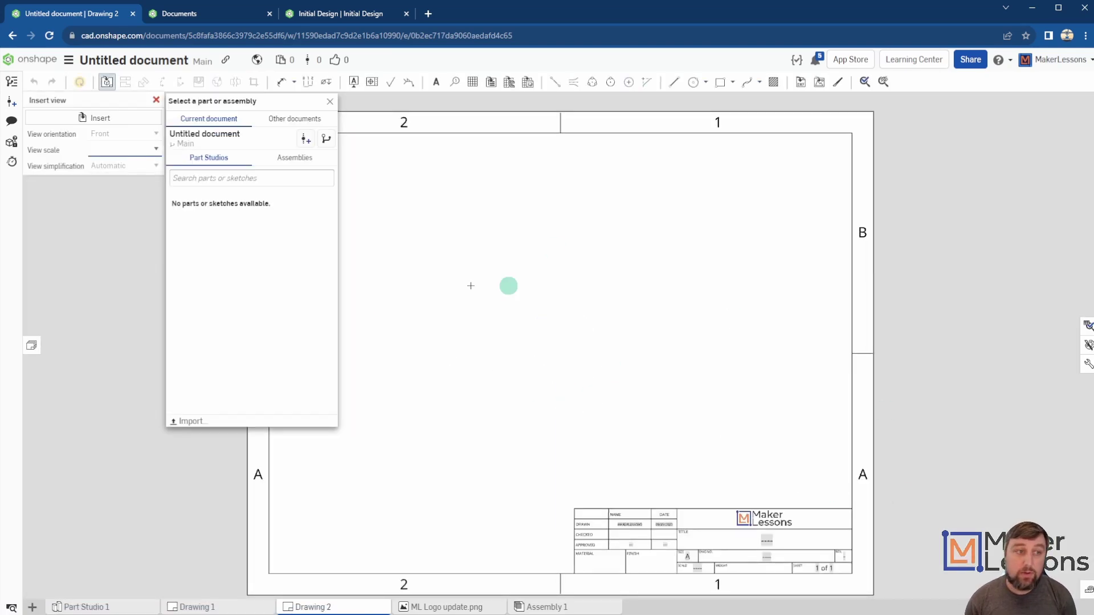
click(331, 101)
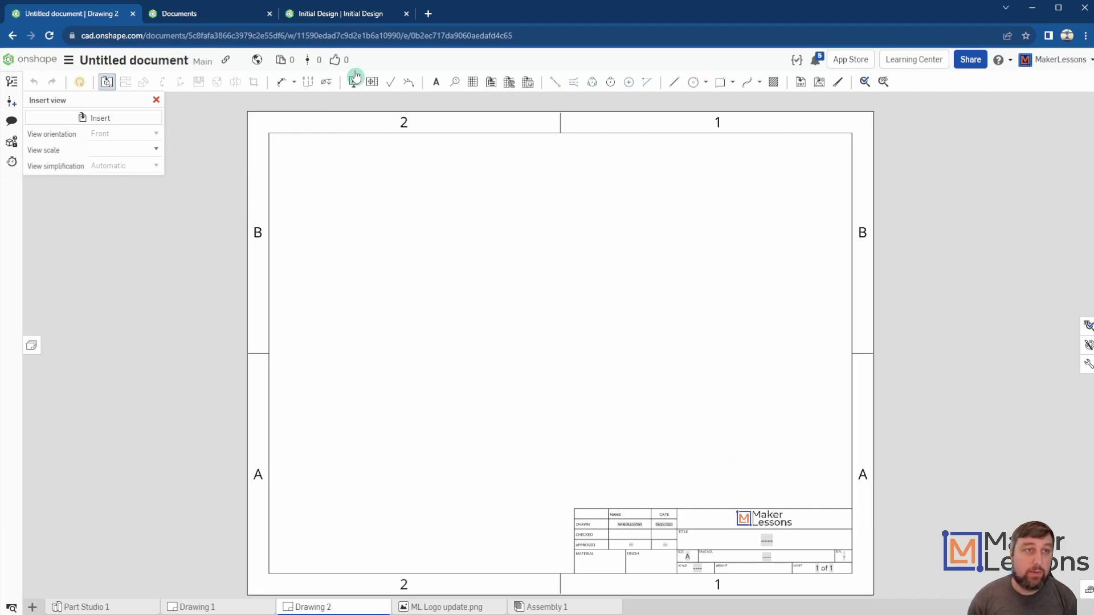
click(324, 13)
key(f)
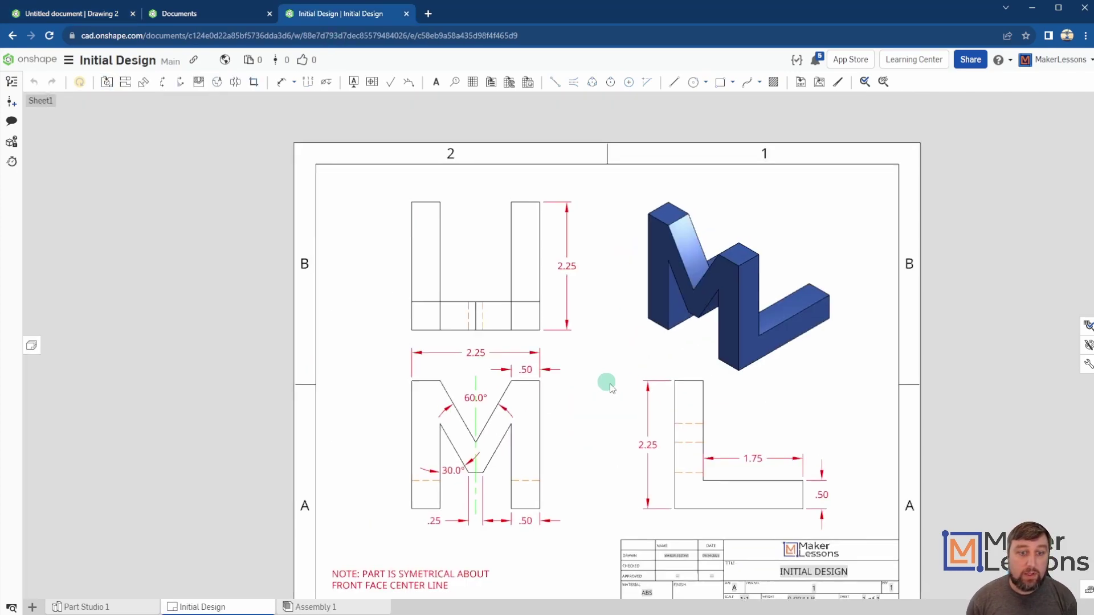